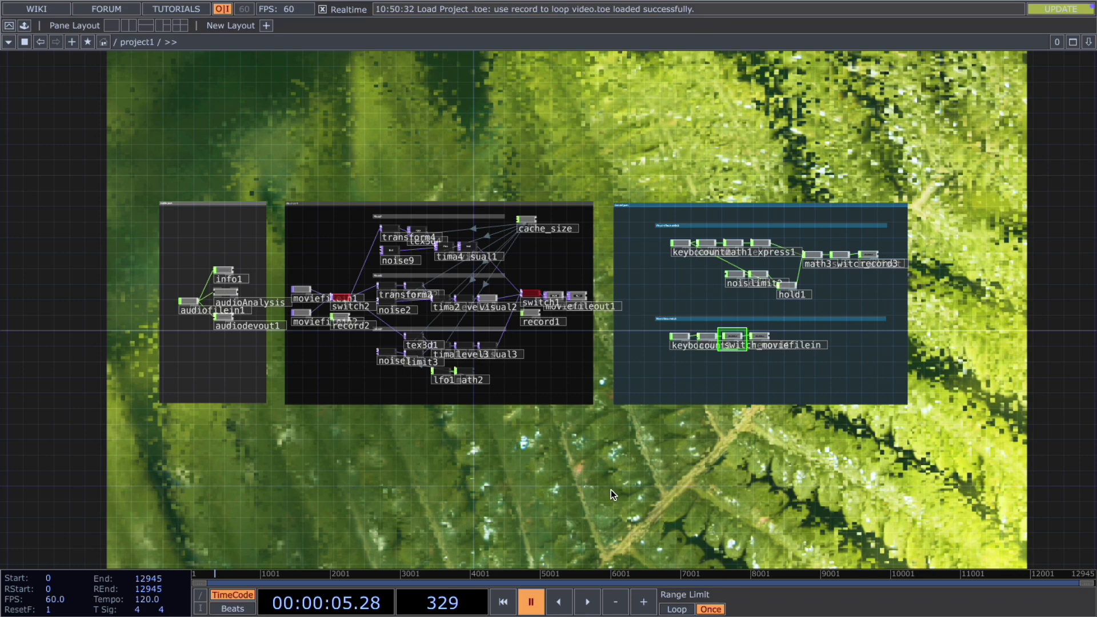
# - Examine the Audio part of the project network and run the timeline briefly to preview the audio and visuals
pyautogui.scroll(2, 205, 288)
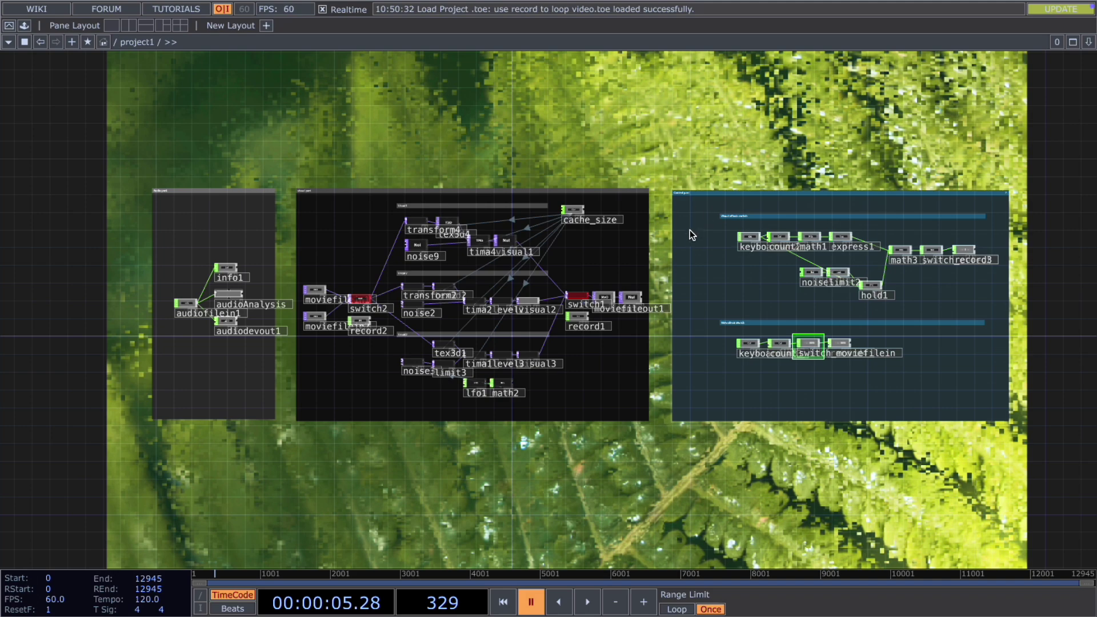
pyautogui.scroll(6, 192, 304)
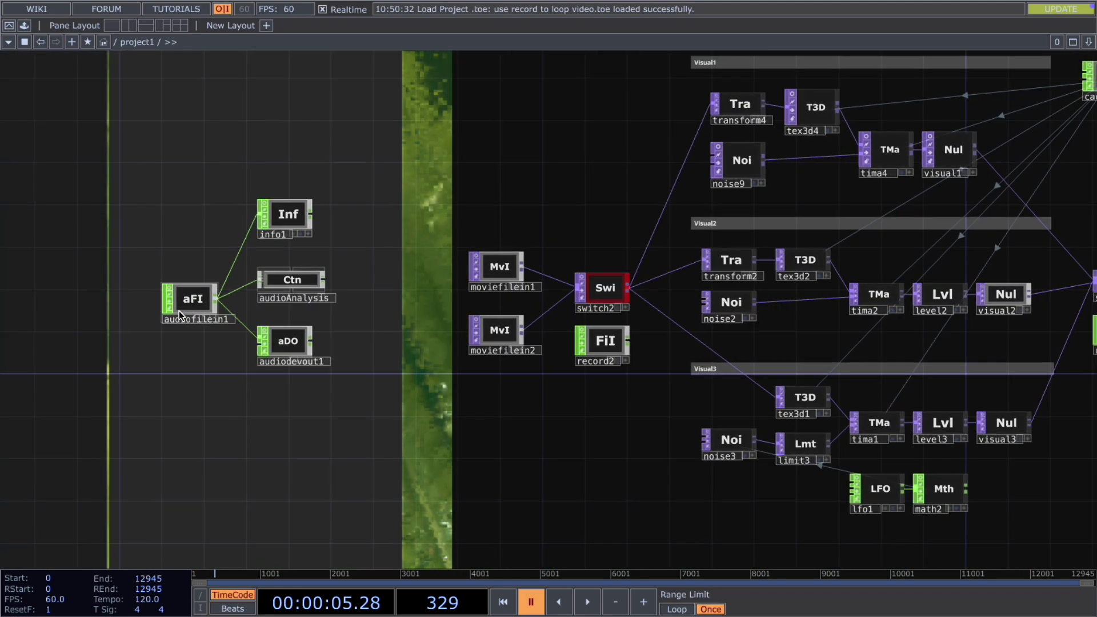
pyautogui.scroll(-1, 289, 343)
pyautogui.scroll(-2, 360, 360)
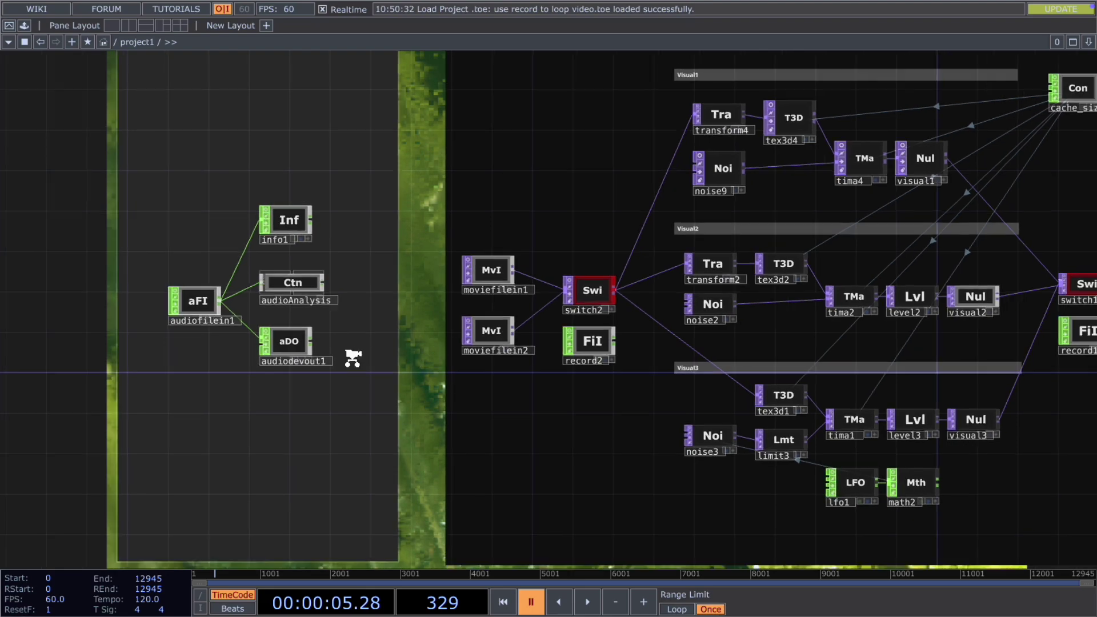
pyautogui.press('space')
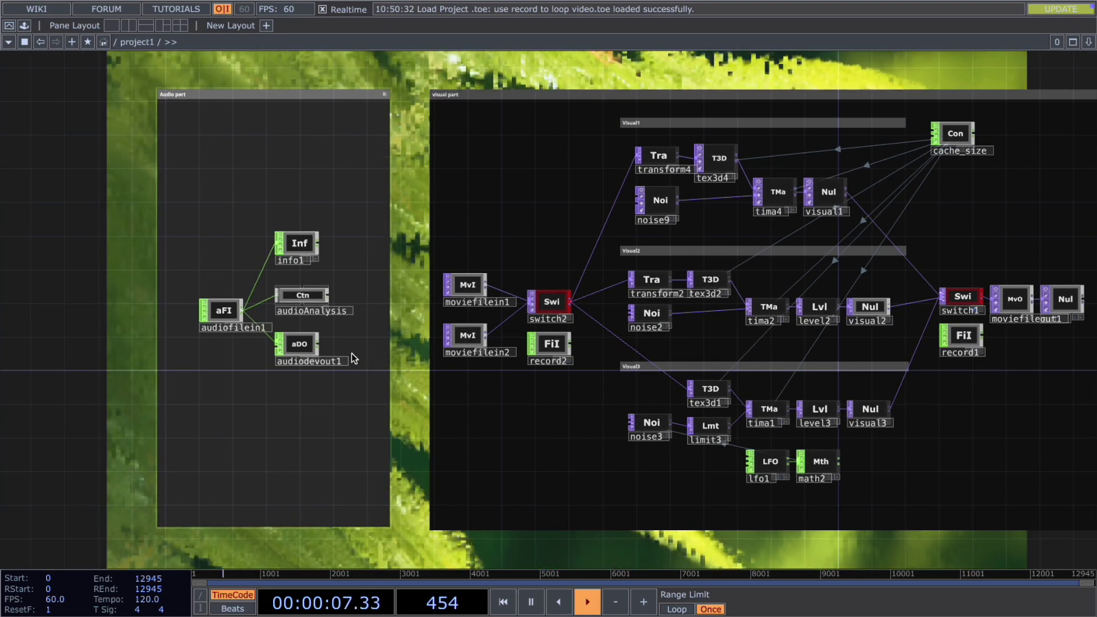
pyautogui.press('space')
pyautogui.scroll(-1, 352, 358)
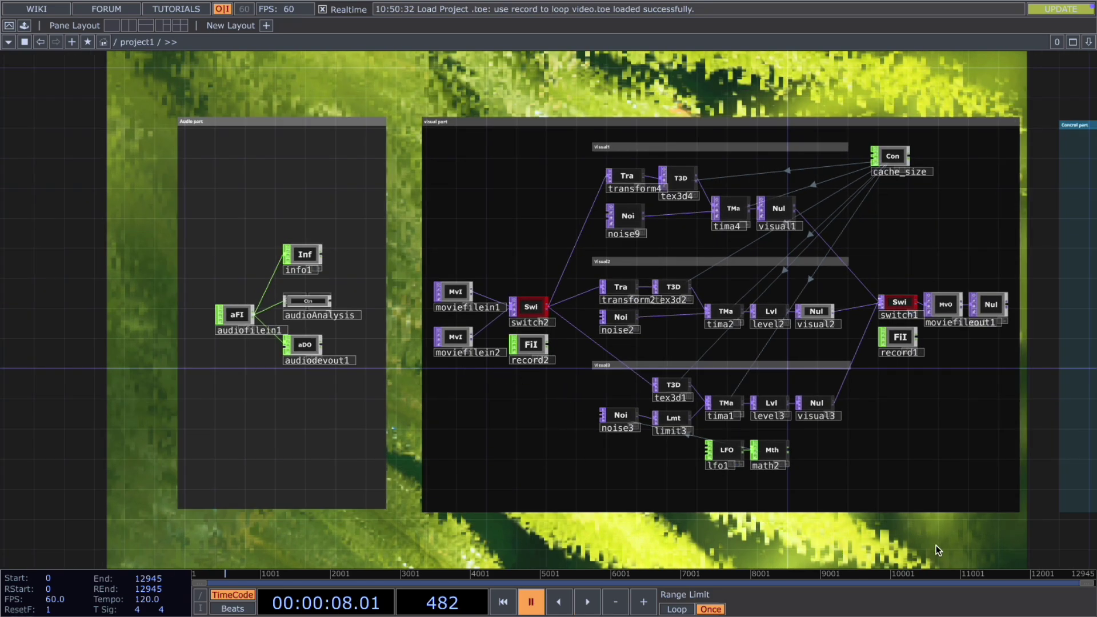
# - Examine the visual part of the network and inspect the index and inputs of the switch1 operator
pyautogui.moveTo(499, 373); pyautogui.dragTo(278, 358)
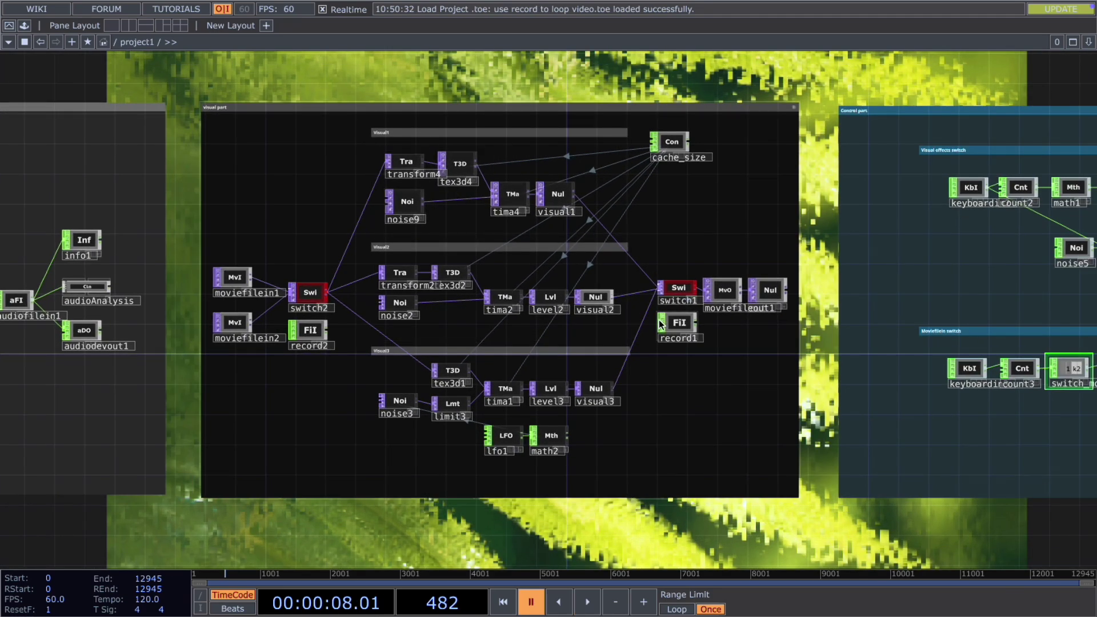
pyautogui.click(672, 293)
pyautogui.press('p')
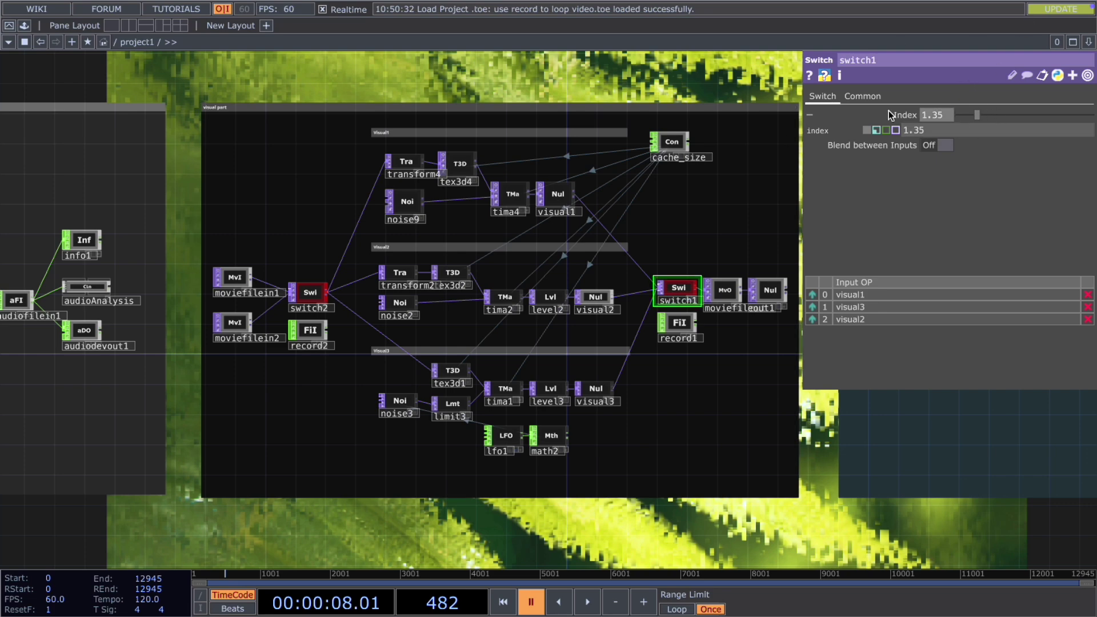
pyautogui.scroll(-5, 693, 142)
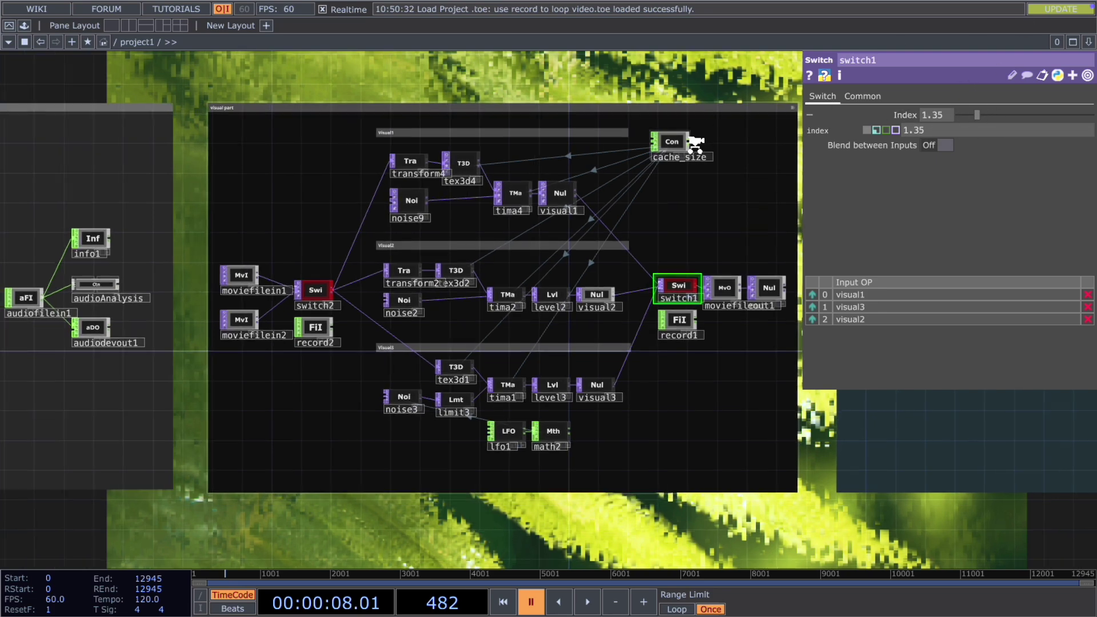
pyautogui.scroll(1, 672, 309)
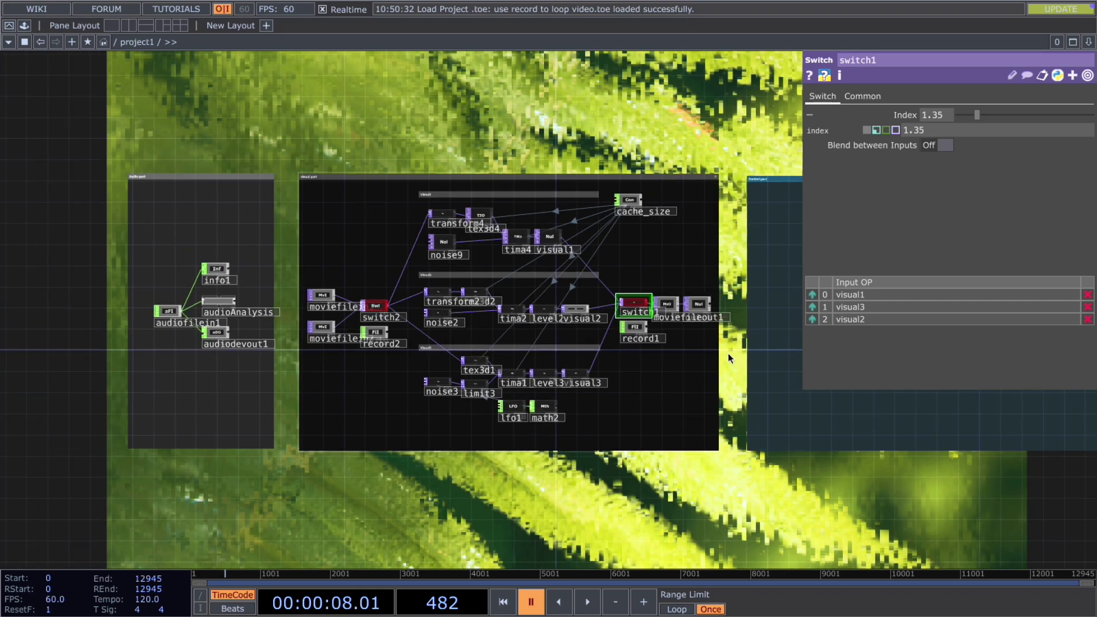
pyautogui.moveTo(704, 352); pyautogui.dragTo(645, 350)
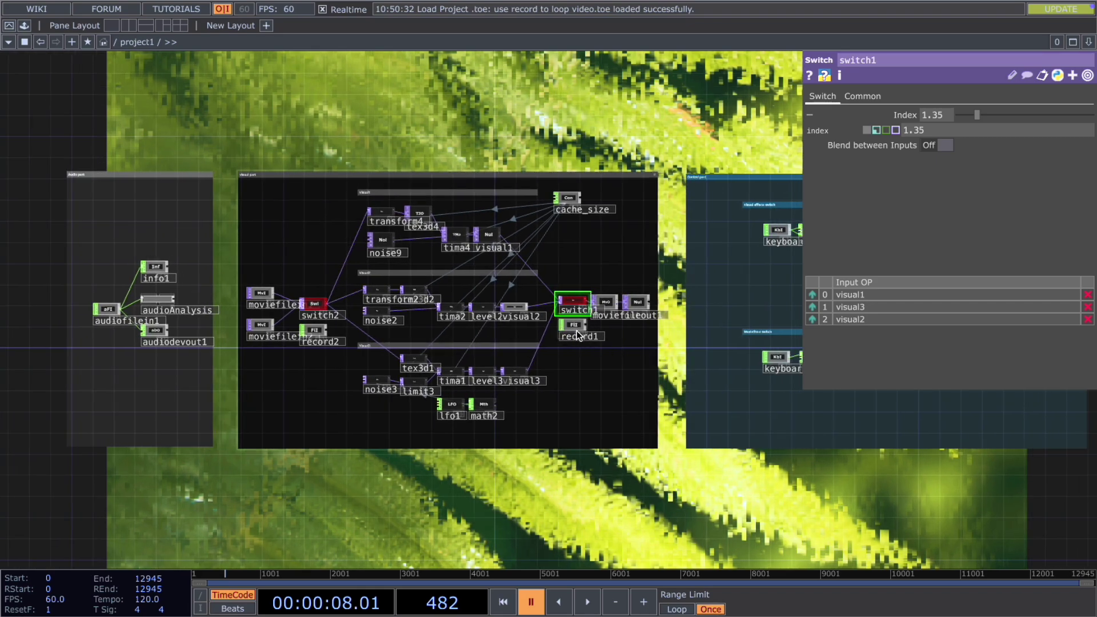
pyautogui.scroll(2, 574, 330)
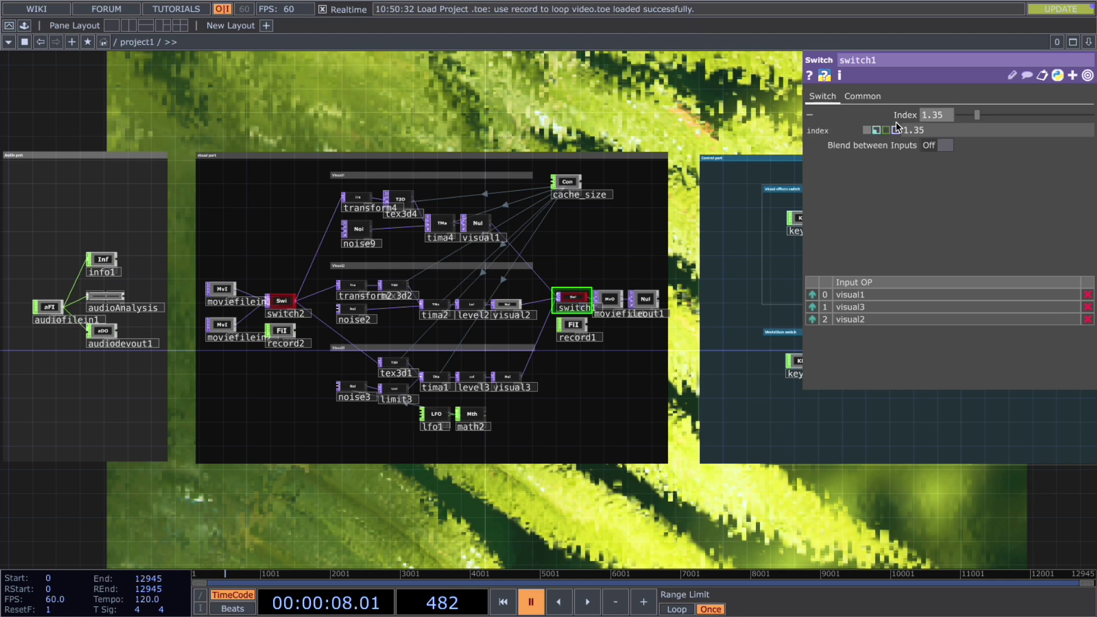
pyautogui.moveTo(706, 137); pyautogui.dragTo(642, 155)
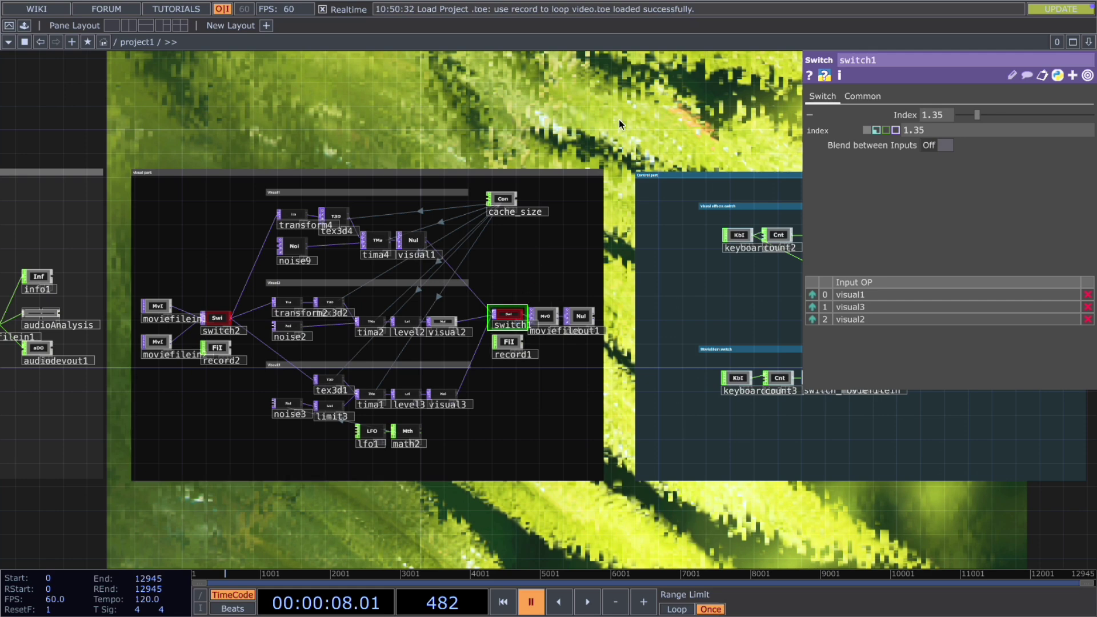
# - Inspect the movie input operators and the parameters of switch2 in the visual part
pyautogui.moveTo(128, 294); pyautogui.dragTo(355, 382)
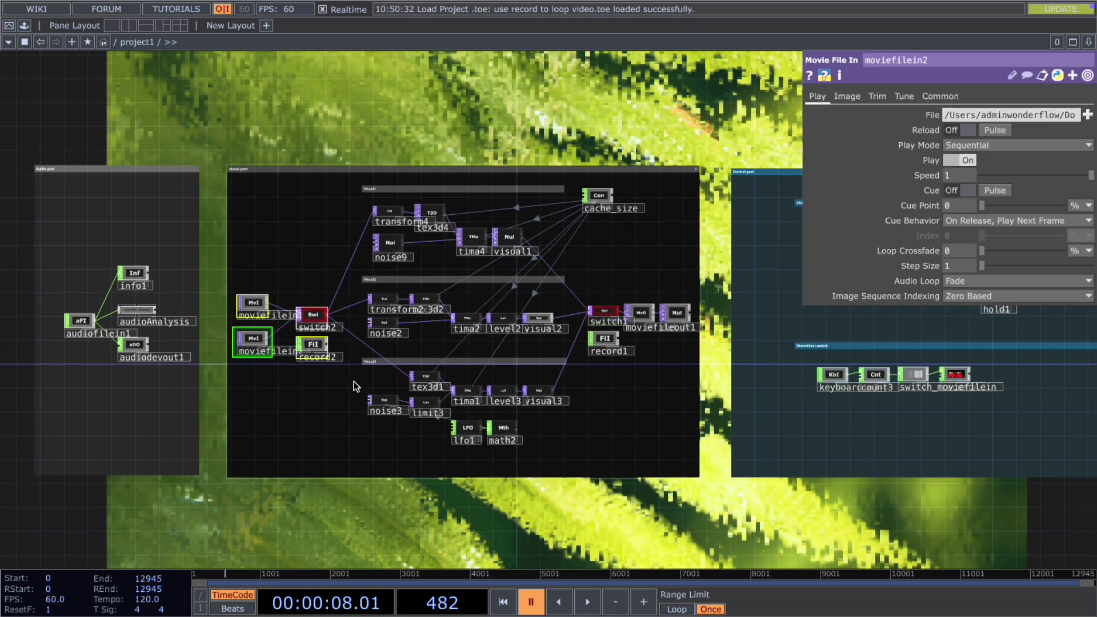
pyautogui.scroll(3, 245, 300)
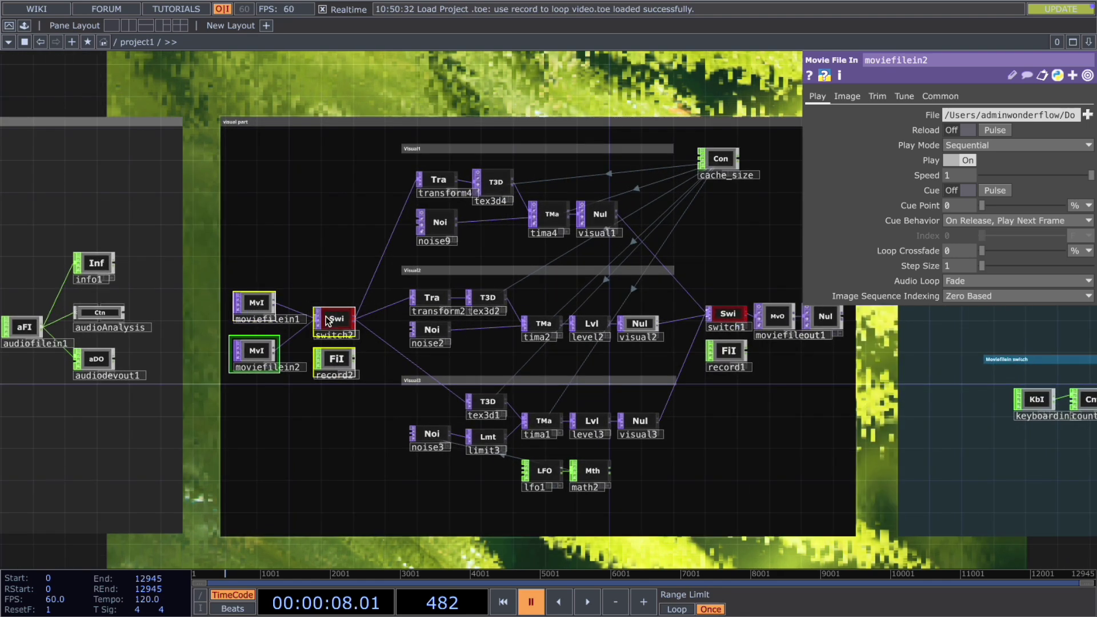
pyautogui.click(328, 320)
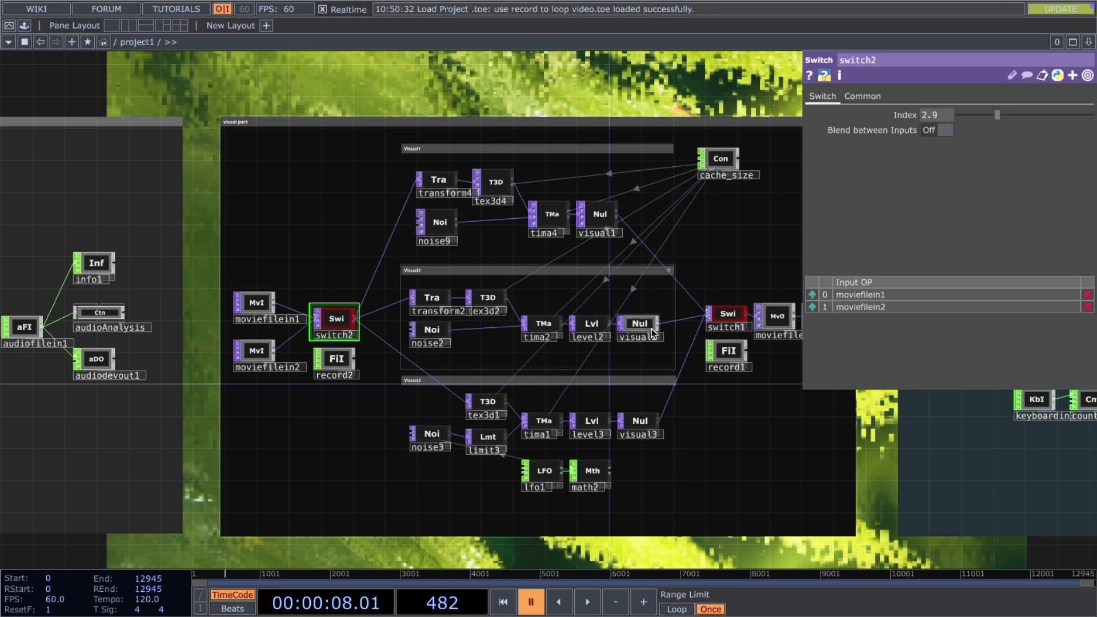
# - Examine the Control part's Visual effects switch and Moviefilein switch chains alongside the visual part they drive
pyautogui.moveTo(755, 467); pyautogui.dragTo(497, 468)
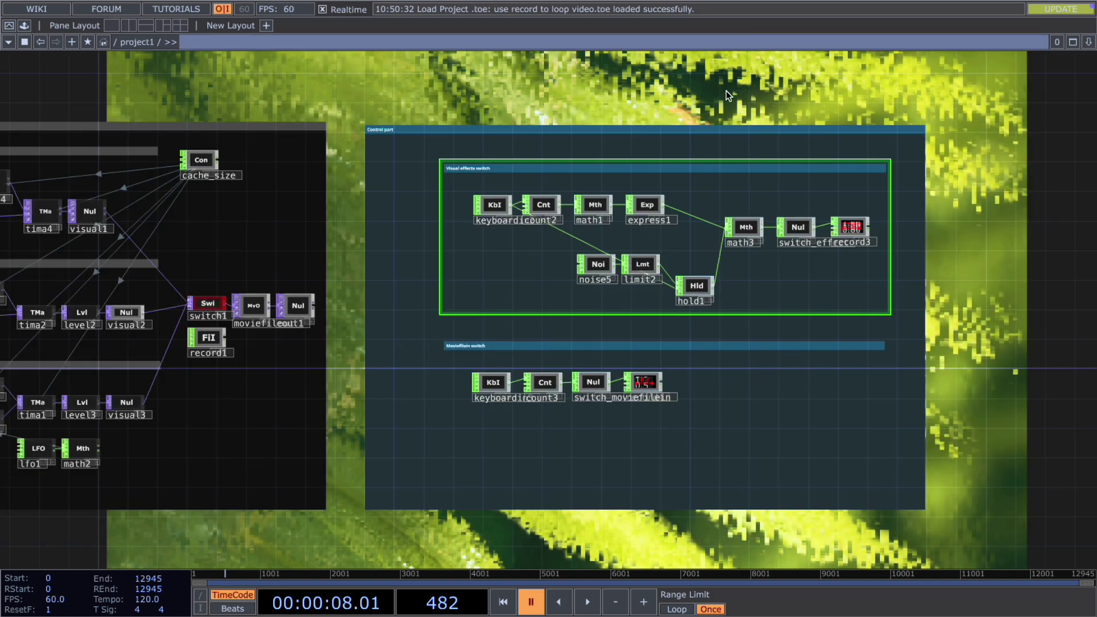
pyautogui.moveTo(725, 90); pyautogui.dragTo(687, 97)
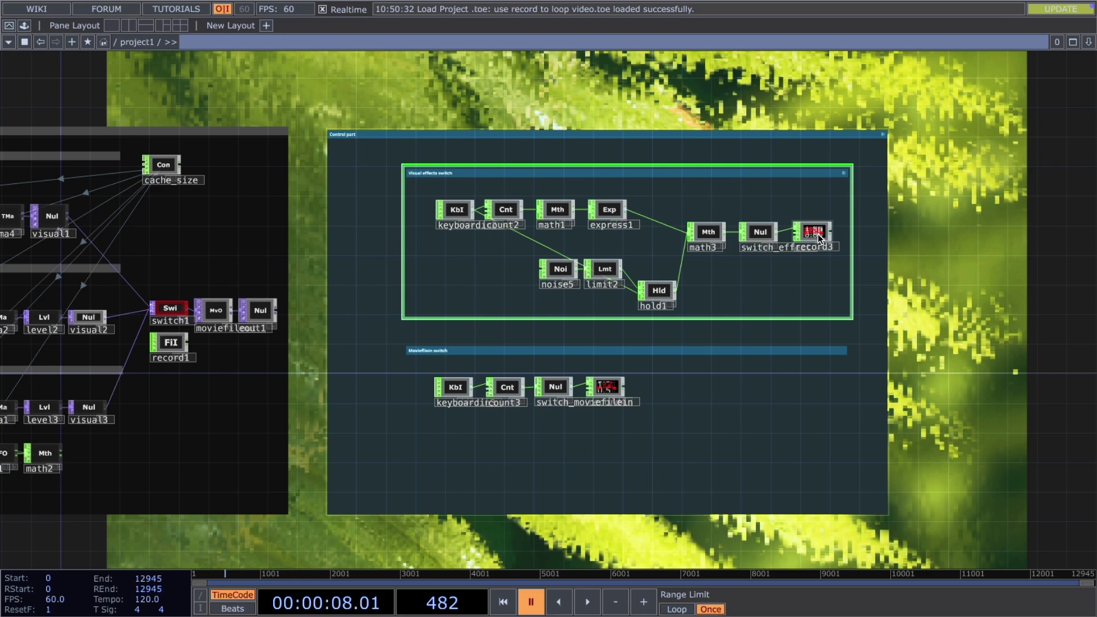
pyautogui.moveTo(527, 91); pyautogui.dragTo(760, 101)
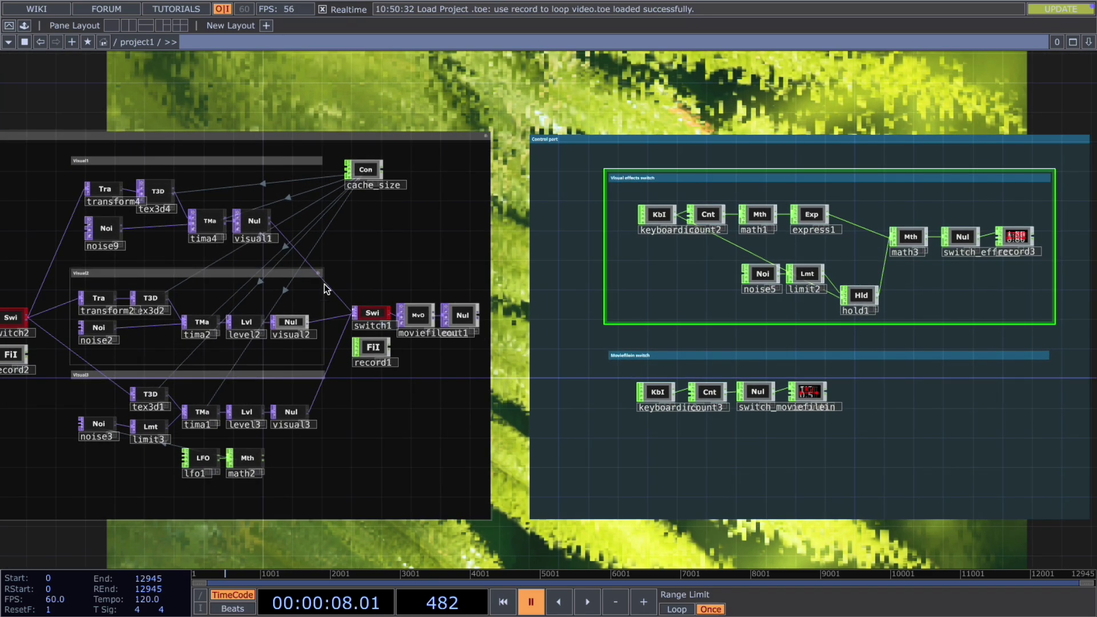
pyautogui.moveTo(571, 98); pyautogui.dragTo(715, 95)
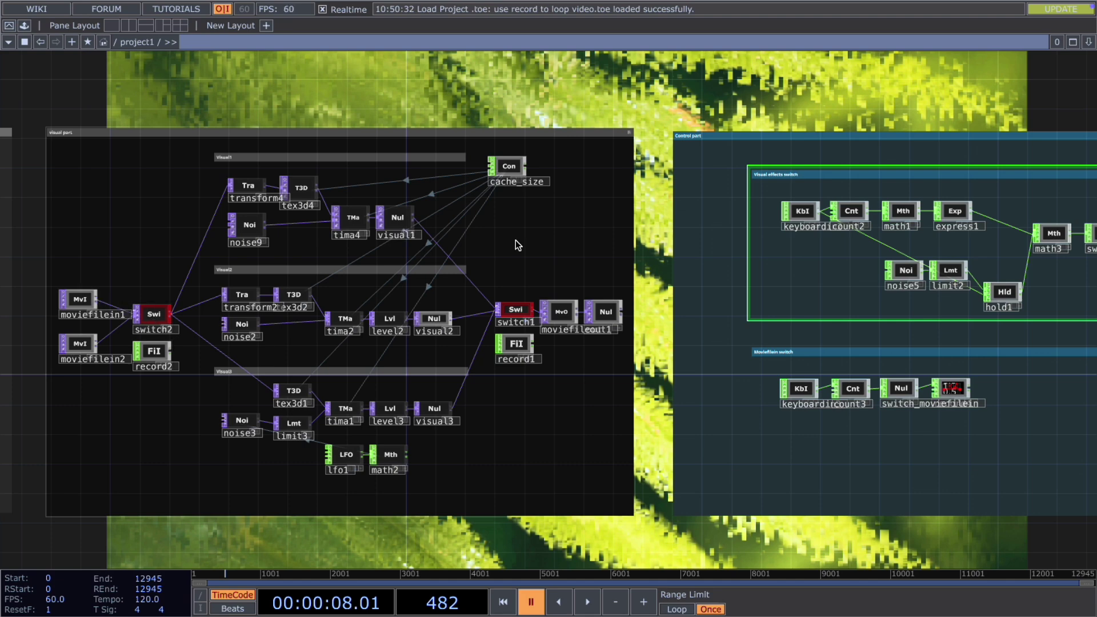
pyautogui.moveTo(814, 100); pyautogui.dragTo(595, 100)
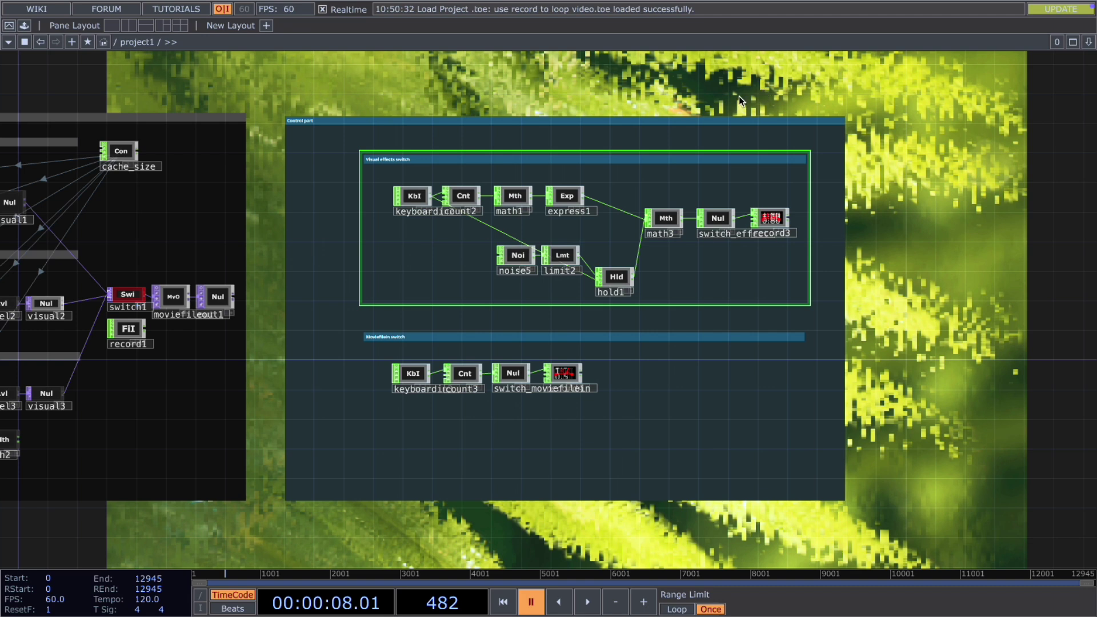
pyautogui.click(771, 220)
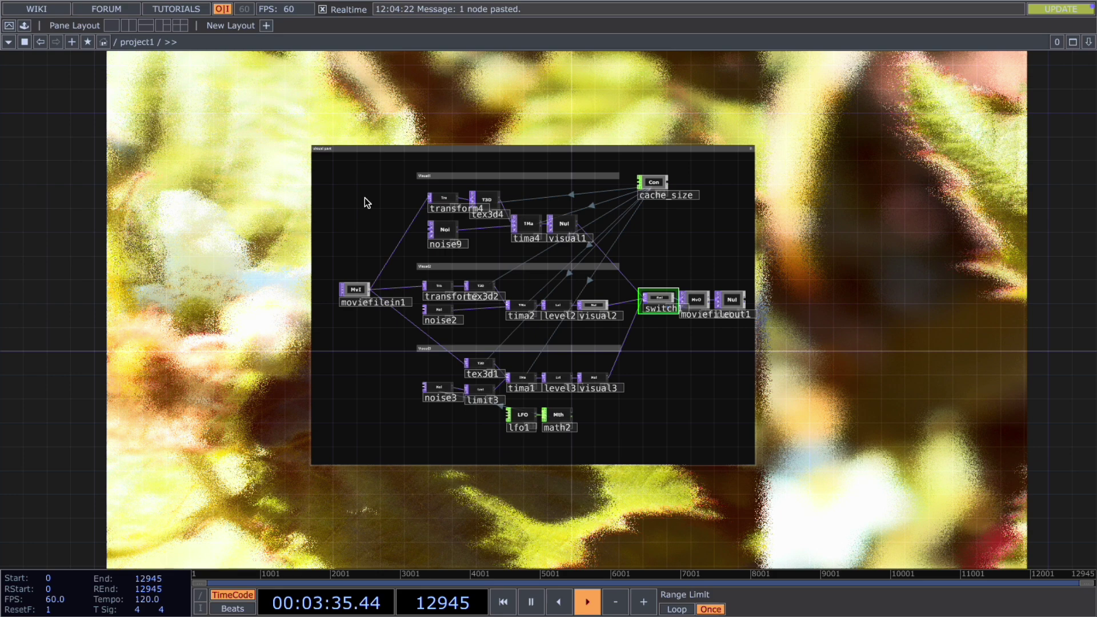
# - Add an Audio File In CHOP in the empty area beside the visual part network box
pyautogui.moveTo(867, 209); pyautogui.dragTo(902, 234)
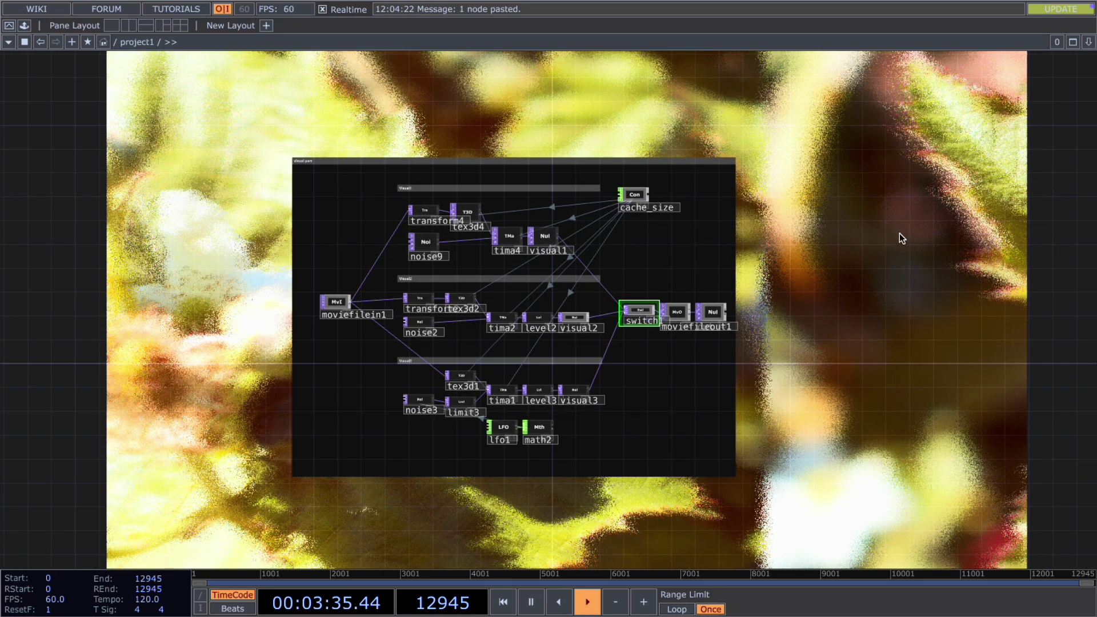
pyautogui.moveTo(899, 232); pyautogui.dragTo(904, 227)
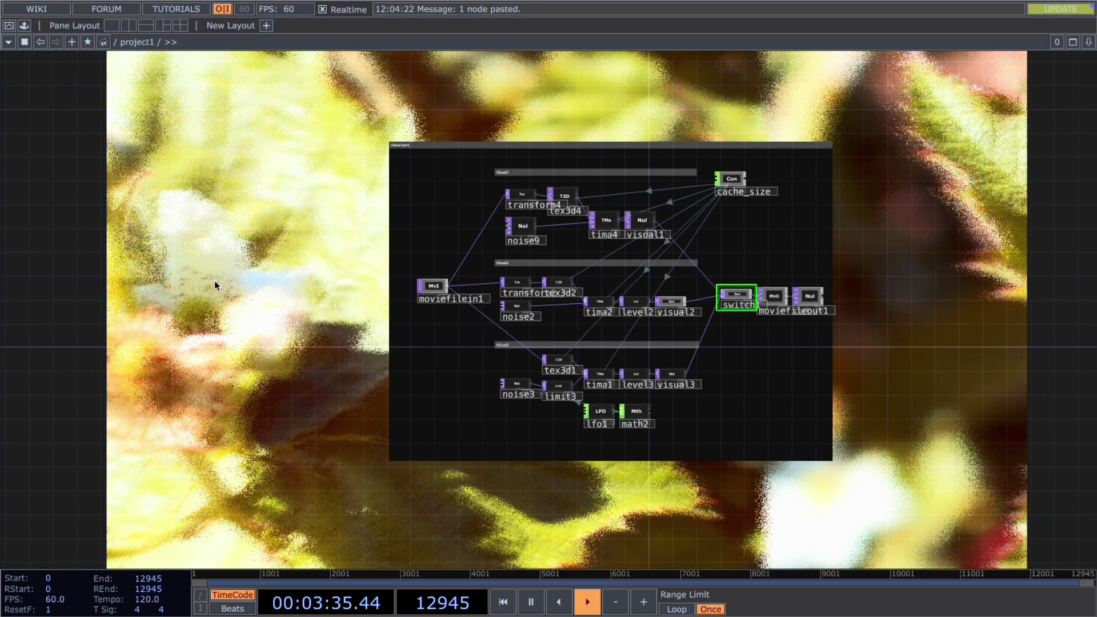
pyautogui.press('Tab')
pyautogui.write('aui')
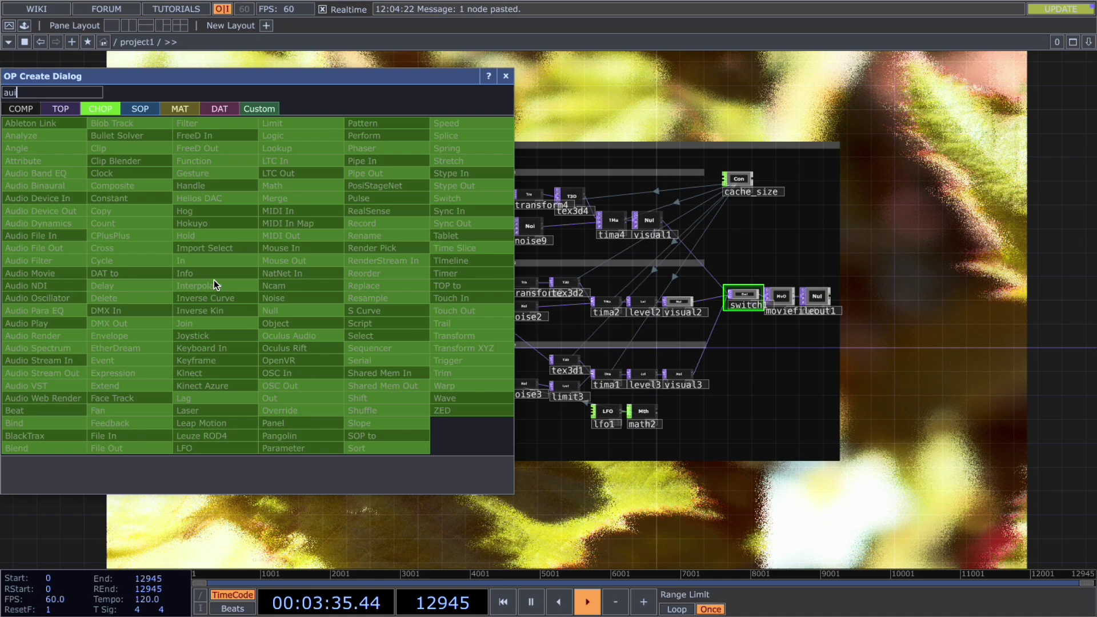
pyautogui.click(40, 236)
pyautogui.click(245, 345)
pyautogui.scroll(-4, 275, 350)
pyautogui.scroll(6, 275, 351)
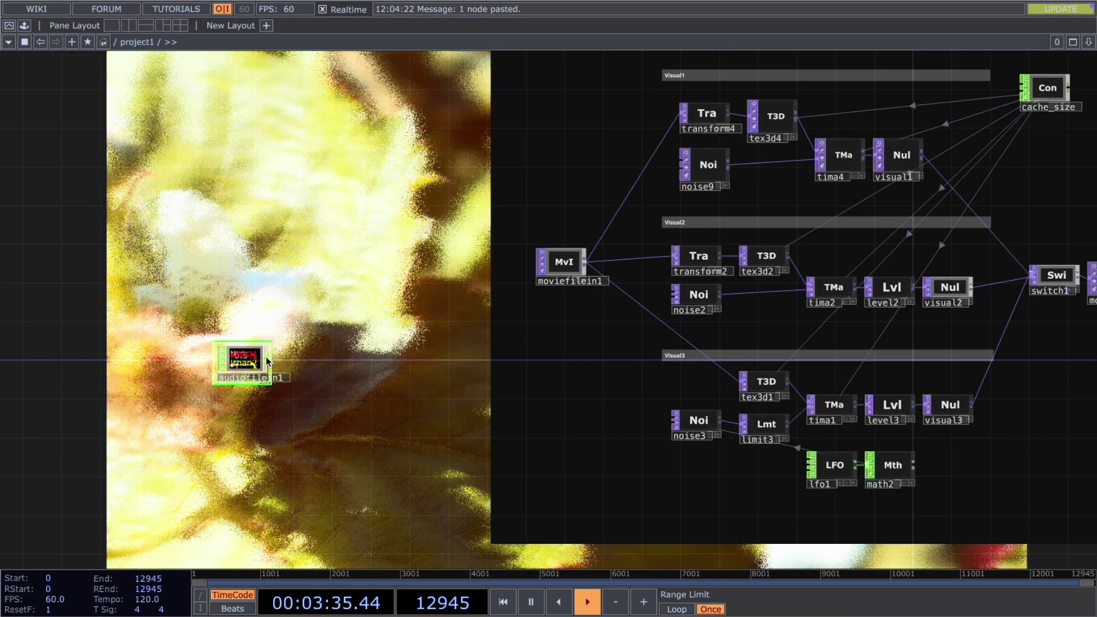
# - Add an Audio Device Out CHOP connected to the output of the Audio File In CHOP
pyautogui.rightClick(266, 357)
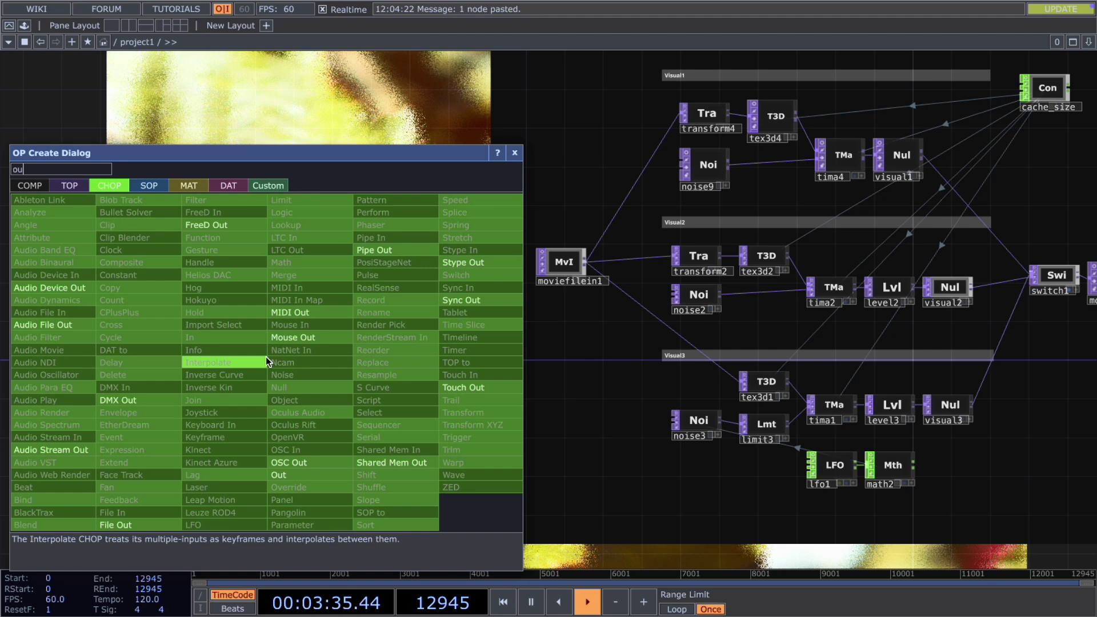
pyautogui.click(74, 286)
pyautogui.click(326, 415)
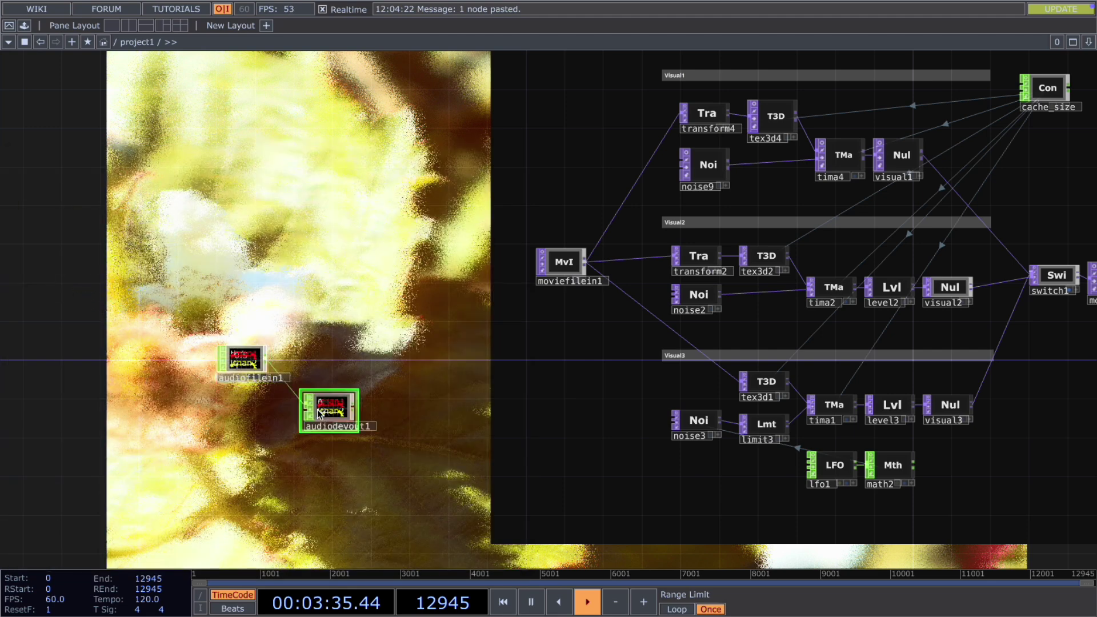
# - Load creek.mp3 as the source file of the Audio File In CHOP
pyautogui.click(244, 360)
pyautogui.press('p')
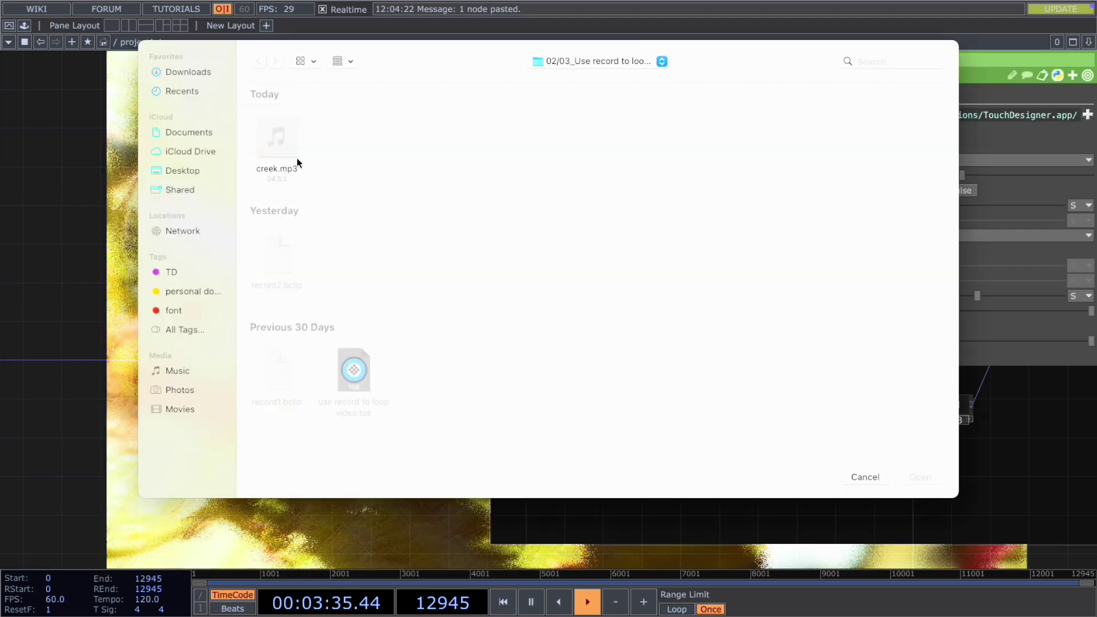
pyautogui.click(297, 158)
pyautogui.press('Return')
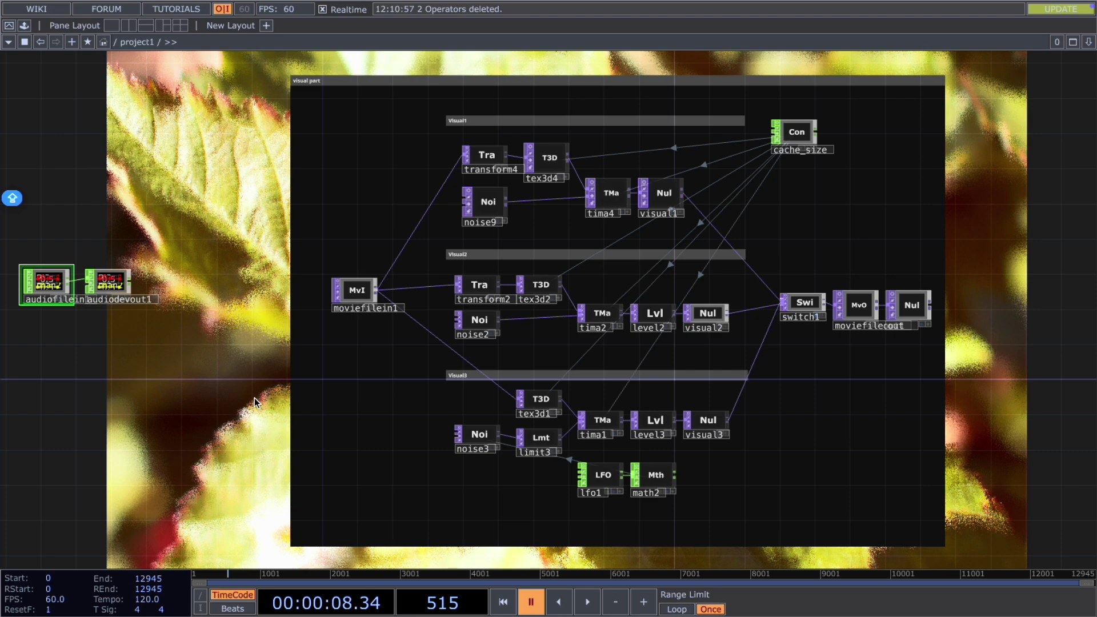
# - Set the index of the switch1 operator in the visual part to about 2.38
pyautogui.press('h')
pyautogui.moveTo(348, 98); pyautogui.dragTo(291, 225)
pyautogui.moveTo(201, 294); pyautogui.dragTo(174, 398)
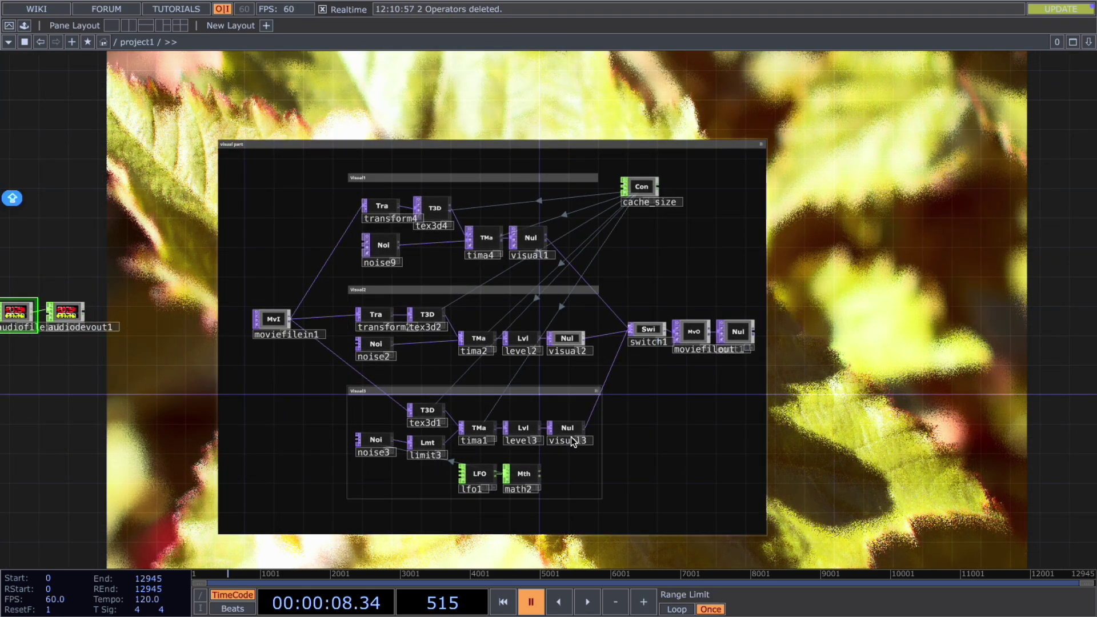
pyautogui.click(655, 328)
pyautogui.press('p')
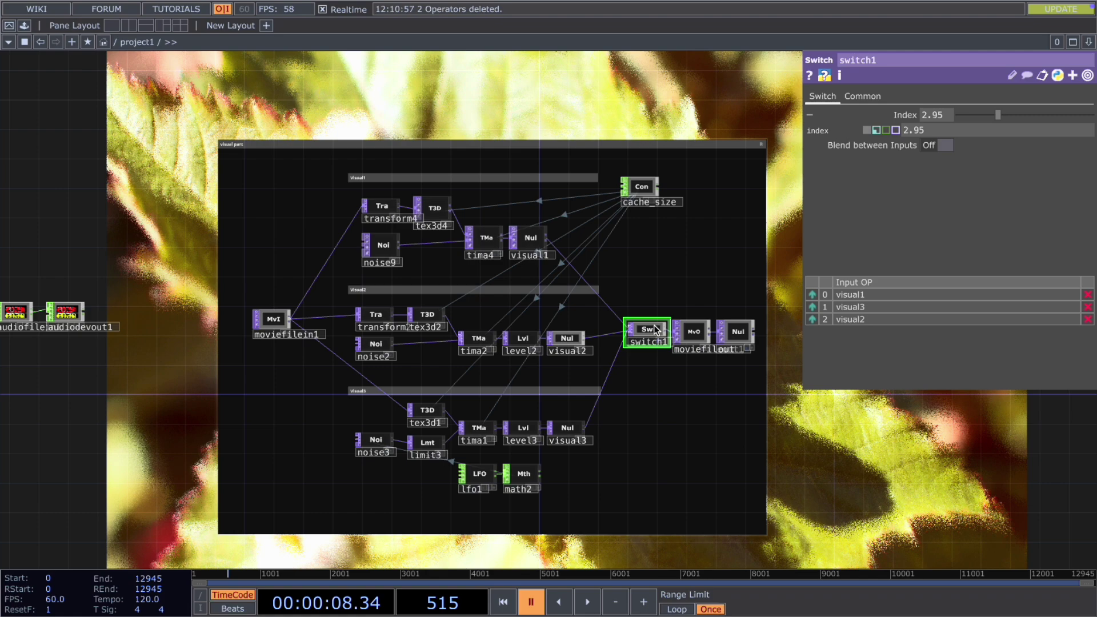
pyautogui.moveTo(956, 116); pyautogui.dragTo(990, 115)
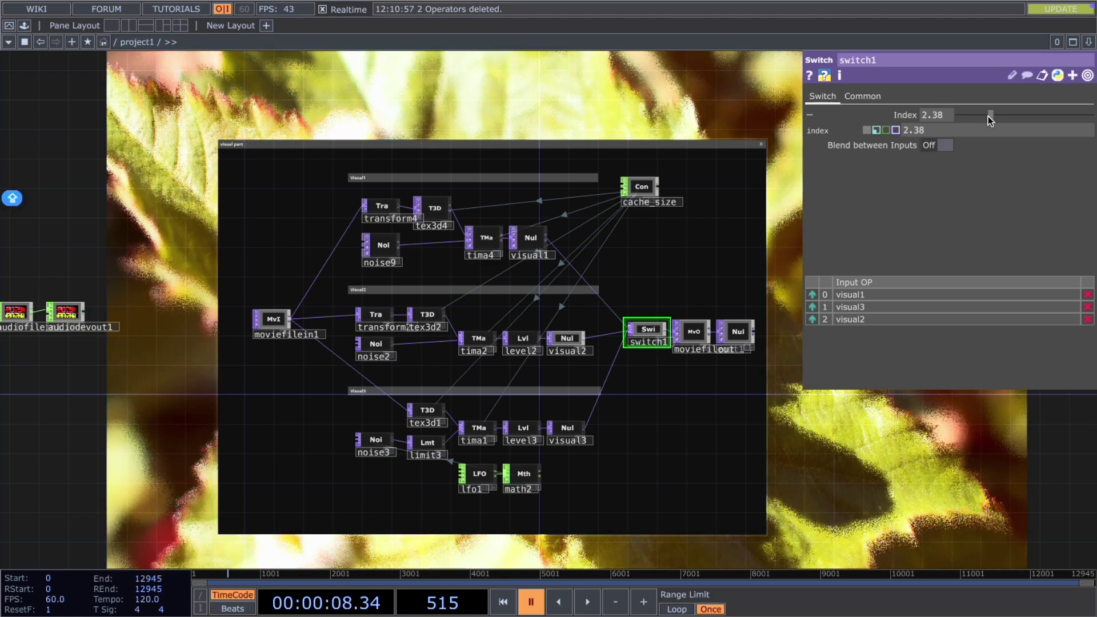
# - Move the moviefilein2 operator into the visual part network box, directly below moviefilein1
pyautogui.moveTo(876, 449); pyautogui.dragTo(892, 294)
pyautogui.moveTo(609, 444); pyautogui.dragTo(632, 308)
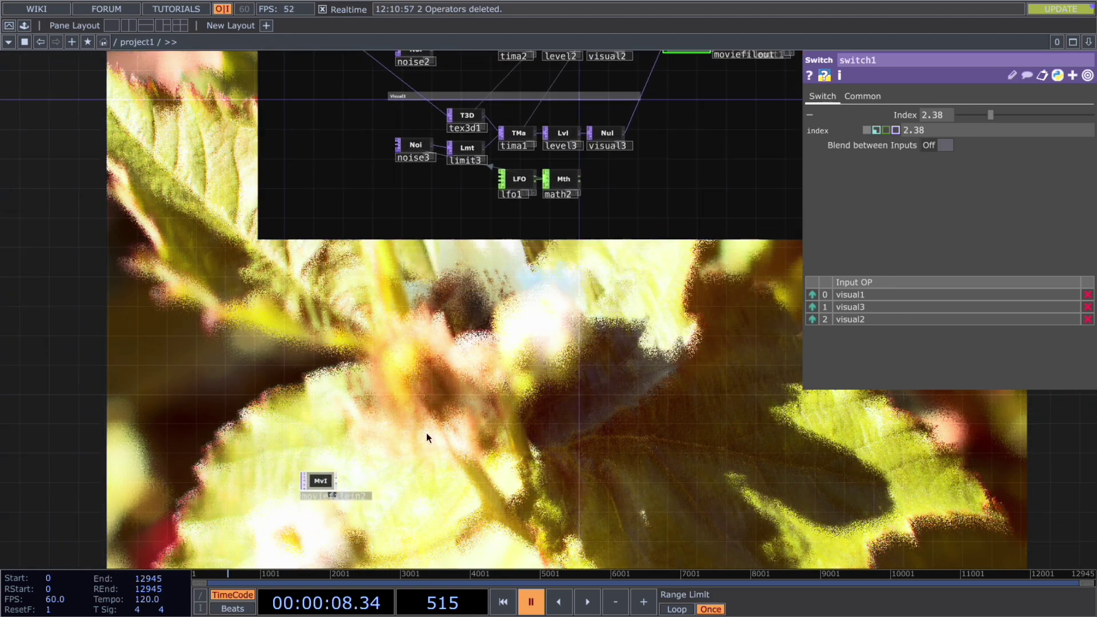
pyautogui.moveTo(320, 483); pyautogui.dragTo(320, 106)
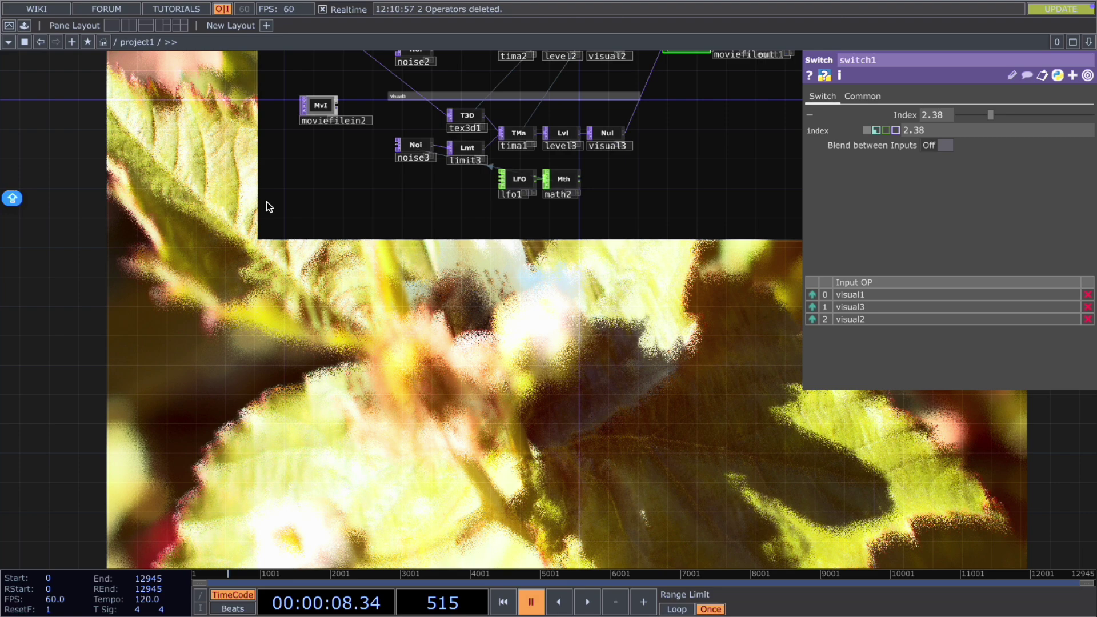
pyautogui.moveTo(152, 318); pyautogui.dragTo(121, 611)
pyautogui.moveTo(297, 407); pyautogui.dragTo(290, 379)
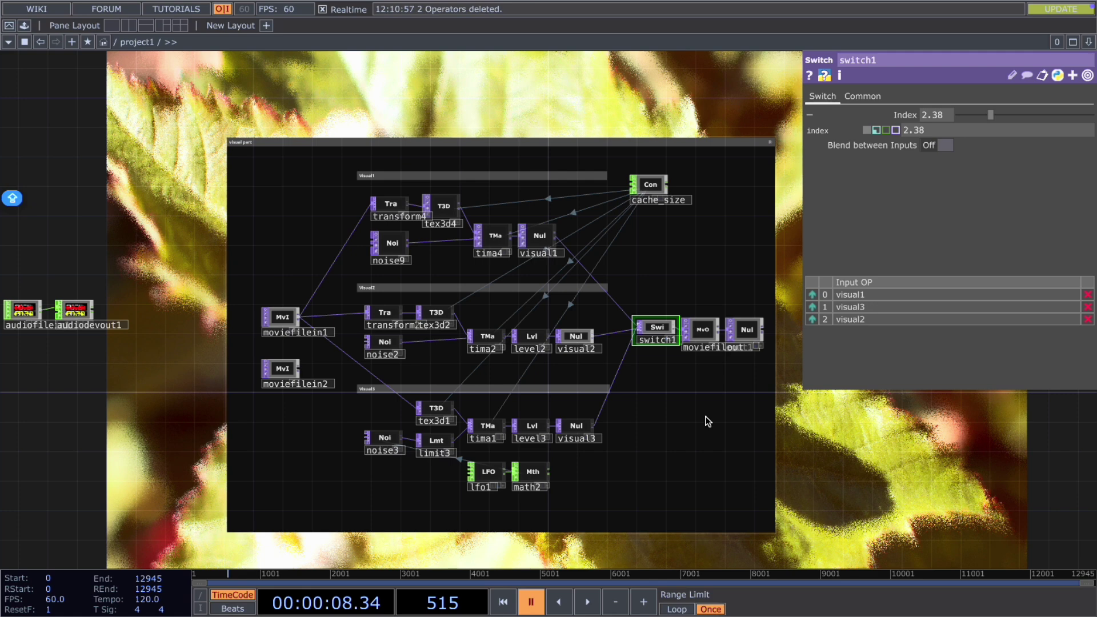
# - Add a Switch TOP beside the movie inputs and connect moviefilein1 and moviefilein2 to it
pyautogui.press('Tab')
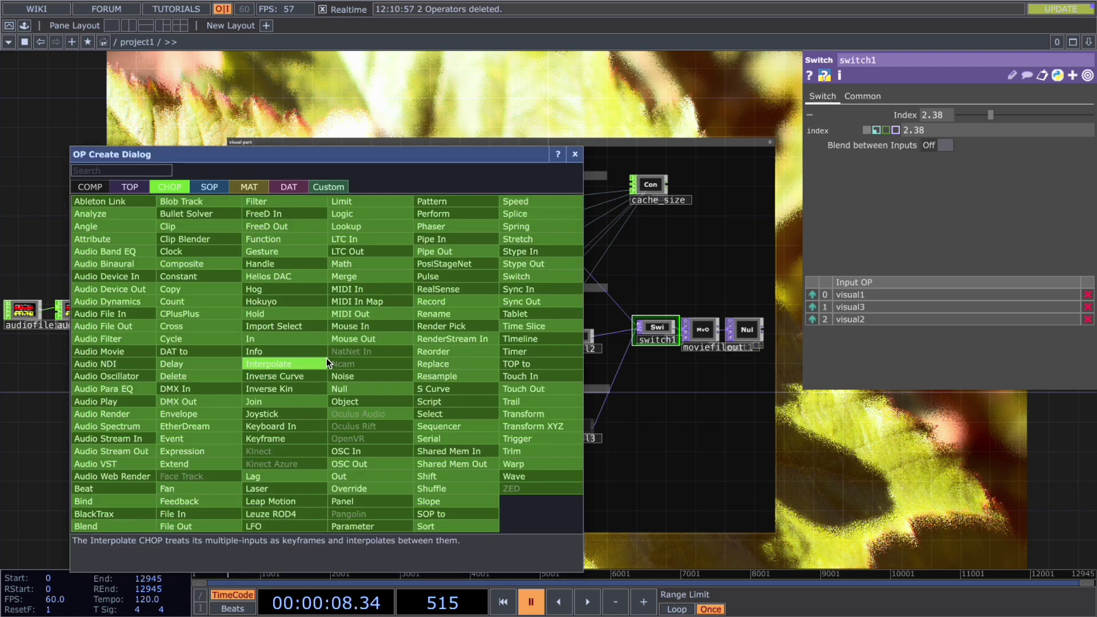
pyautogui.write('SW')
pyautogui.click(128, 186)
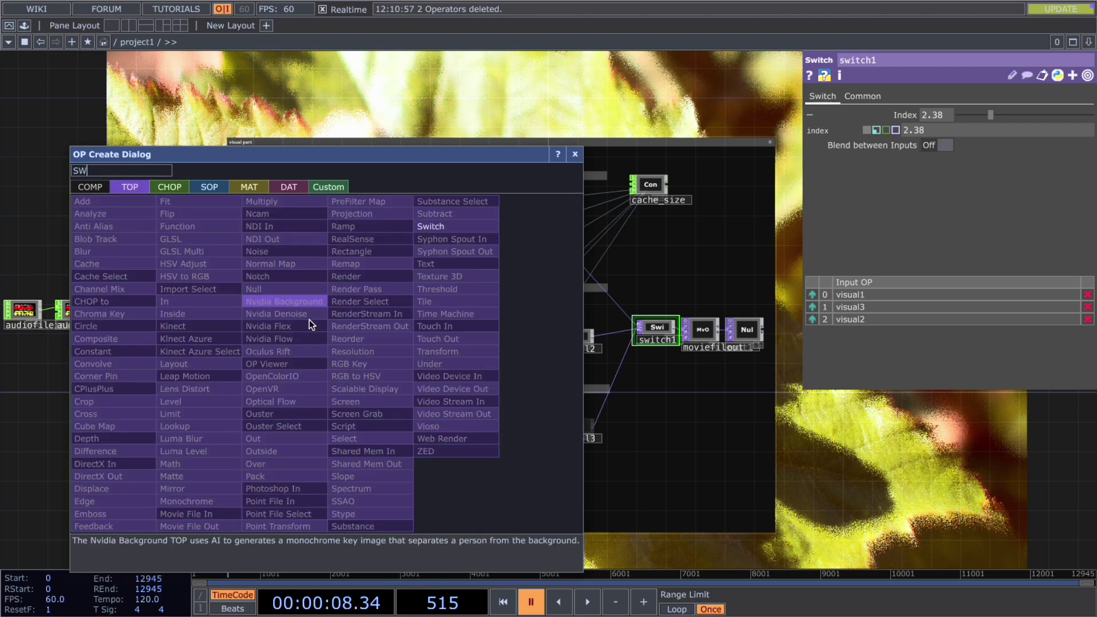
pyautogui.click(451, 227)
pyautogui.click(326, 349)
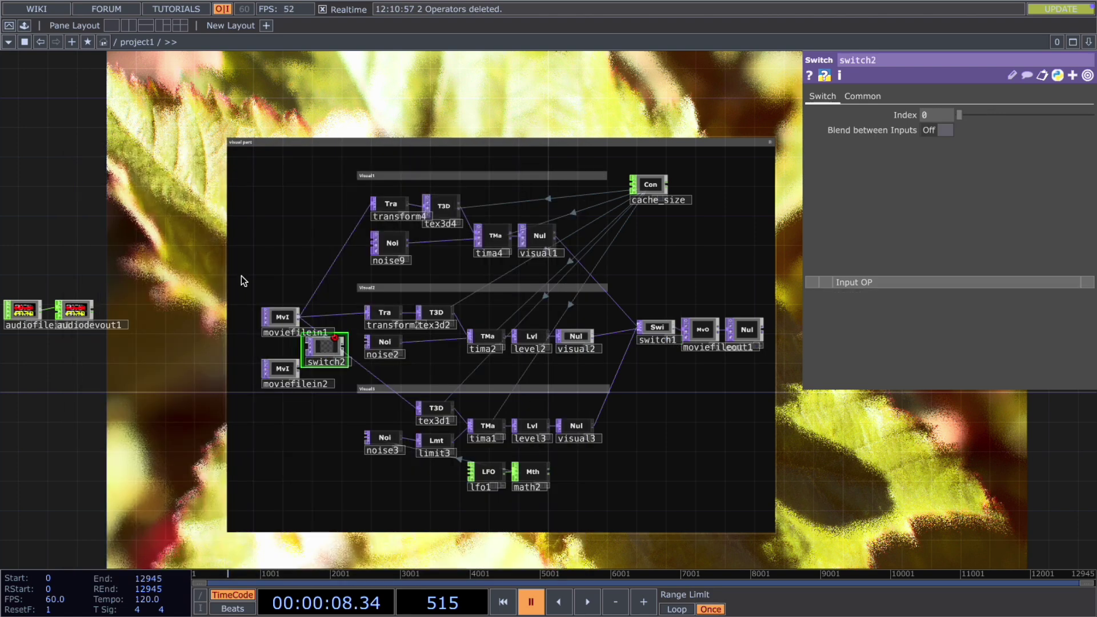
pyautogui.moveTo(241, 276); pyautogui.dragTo(250, 326)
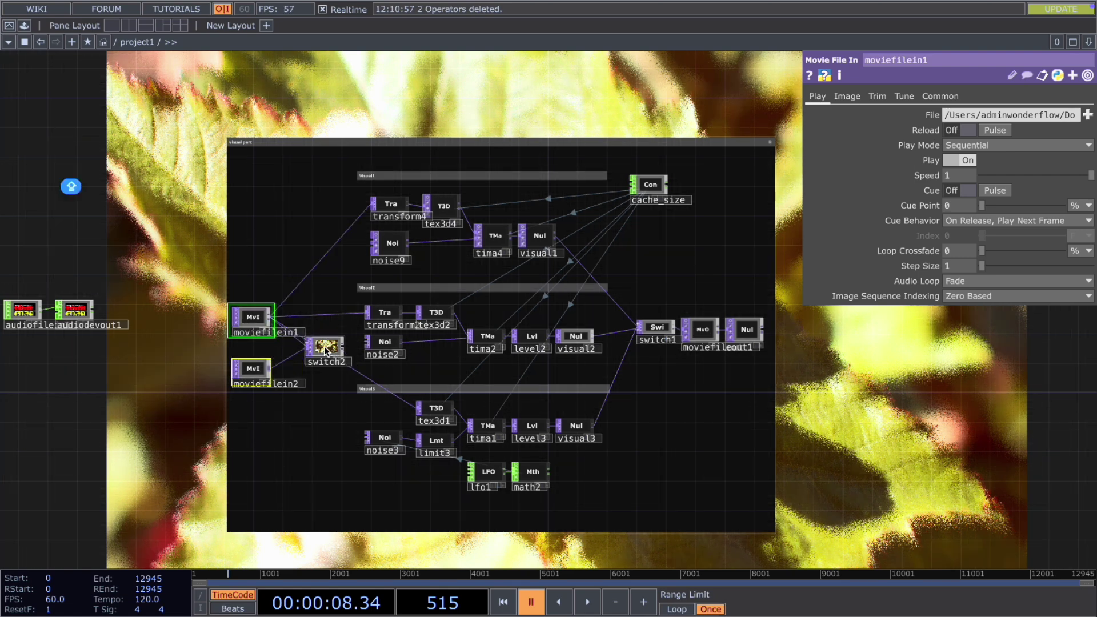
# - Route the switch2 output to transform4, transform2 and tex3d1 in place of moviefilein1
pyautogui.moveTo(336, 347); pyautogui.dragTo(306, 279)
pyautogui.moveTo(330, 388); pyautogui.dragTo(361, 314)
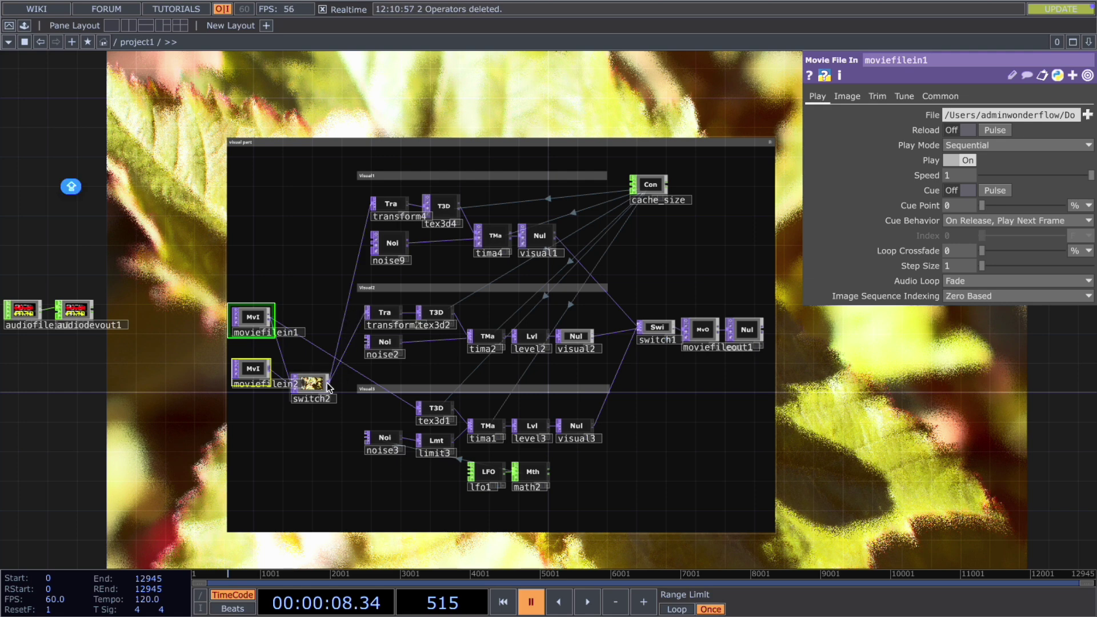
pyautogui.moveTo(328, 384); pyautogui.dragTo(359, 378)
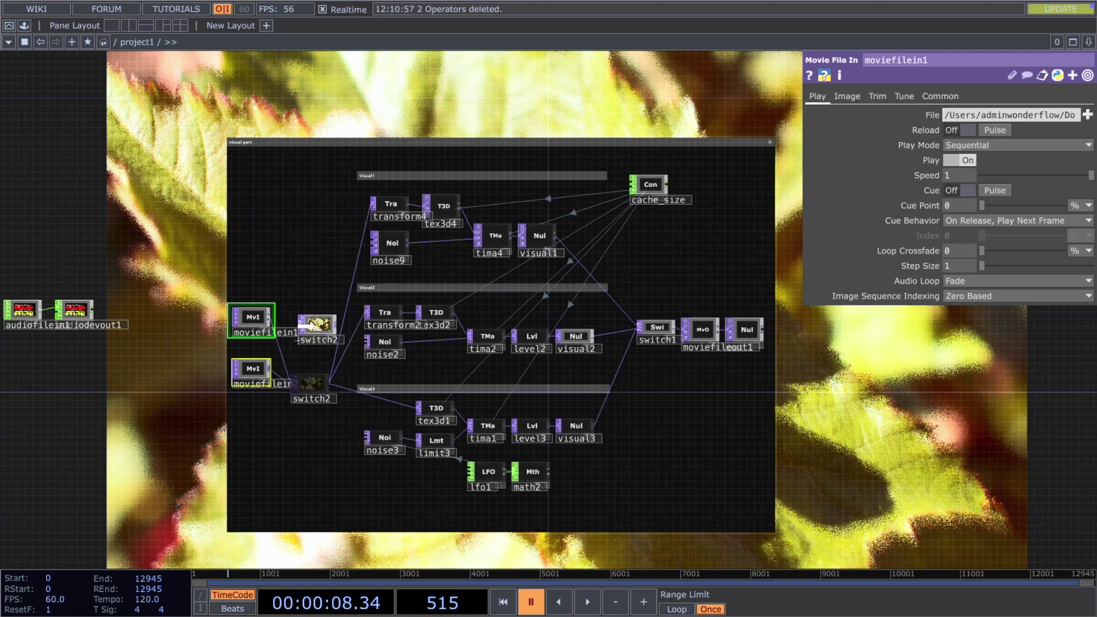
# - Color switch2 red and arrange it between moviefilein1 and moviefilein2 on one side and the visual branches on the other
pyautogui.moveTo(303, 327); pyautogui.dragTo(311, 342)
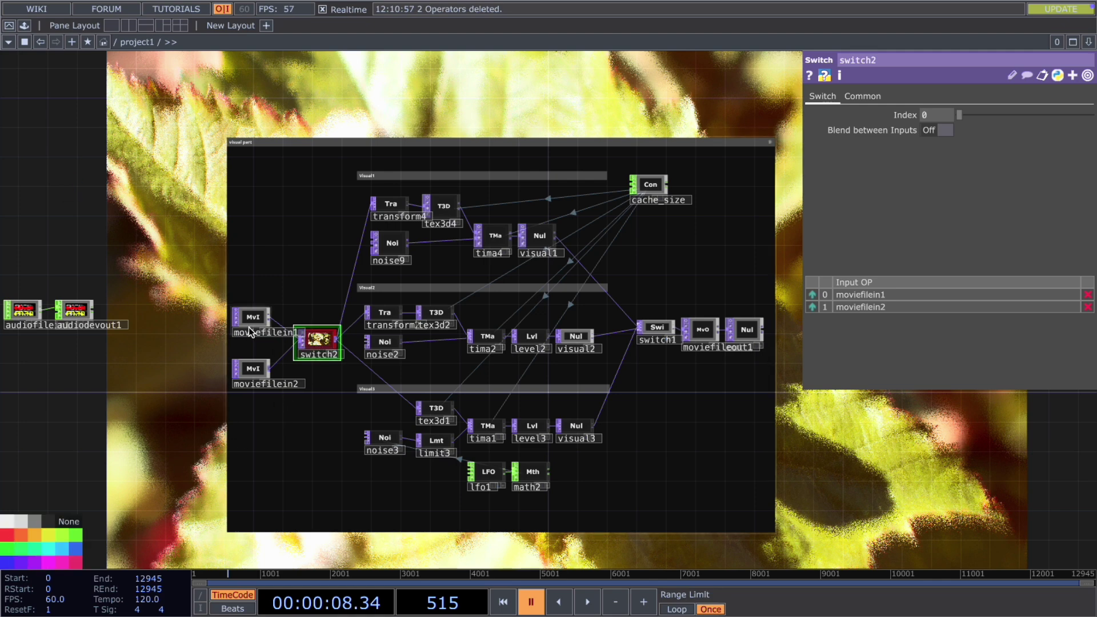
pyautogui.moveTo(249, 330); pyautogui.dragTo(250, 315)
pyautogui.moveTo(253, 370); pyautogui.dragTo(254, 356)
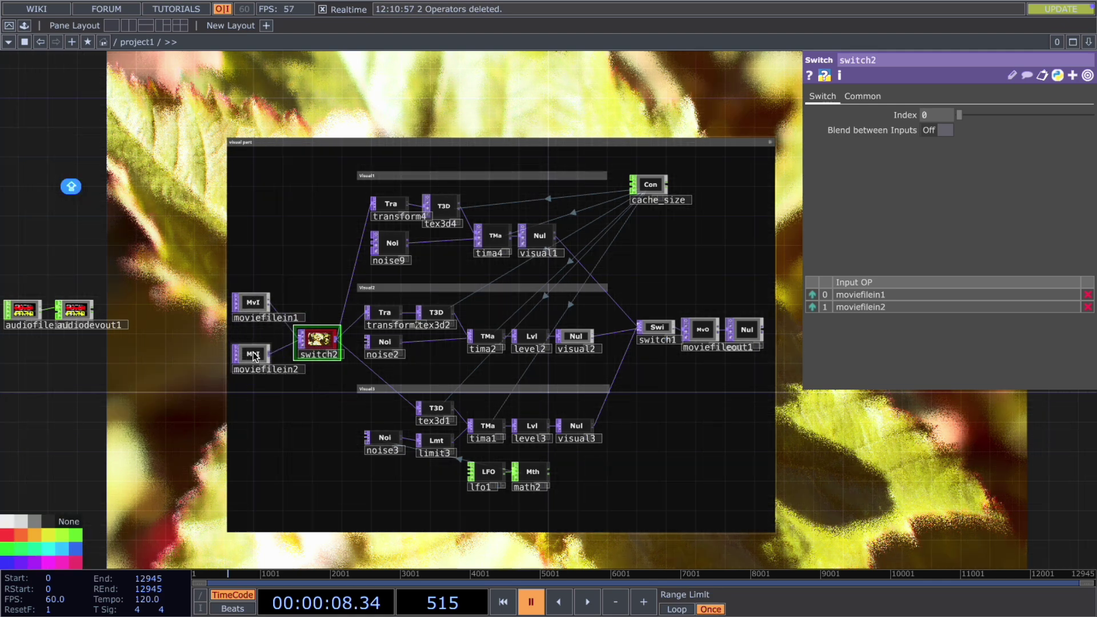
# - Widen the visual part network box on the side of the movie inputs
pyautogui.click(239, 147)
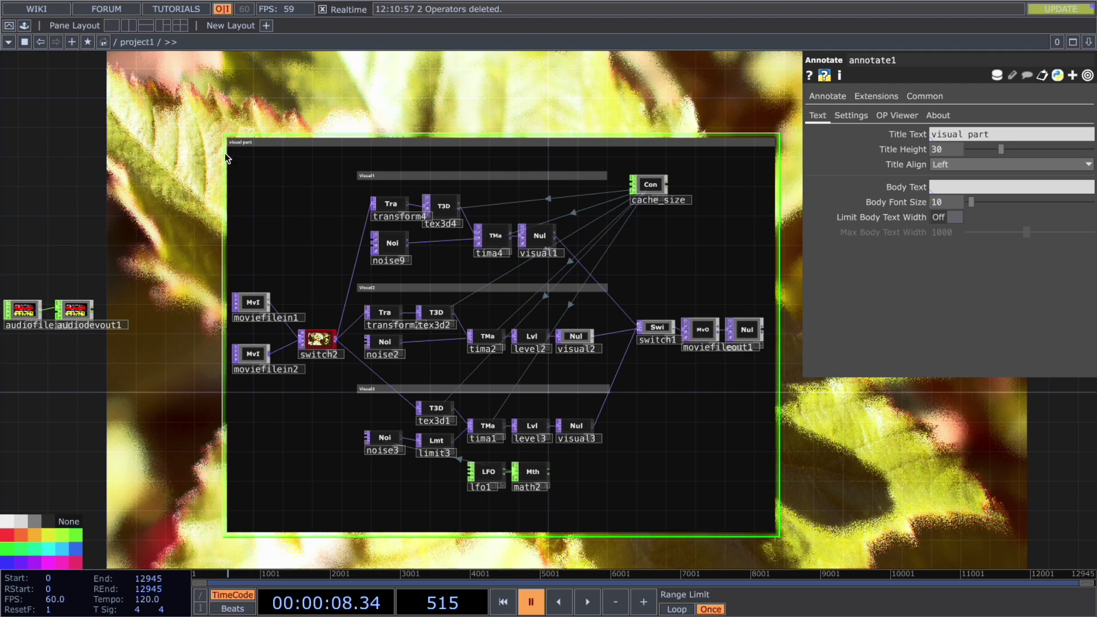
pyautogui.moveTo(228, 153); pyautogui.dragTo(201, 158)
pyautogui.moveTo(326, 135); pyautogui.dragTo(274, 143)
# - Color the switch1 operator red
pyautogui.moveTo(604, 337); pyautogui.dragTo(604, 345)
pyautogui.click(605, 351)
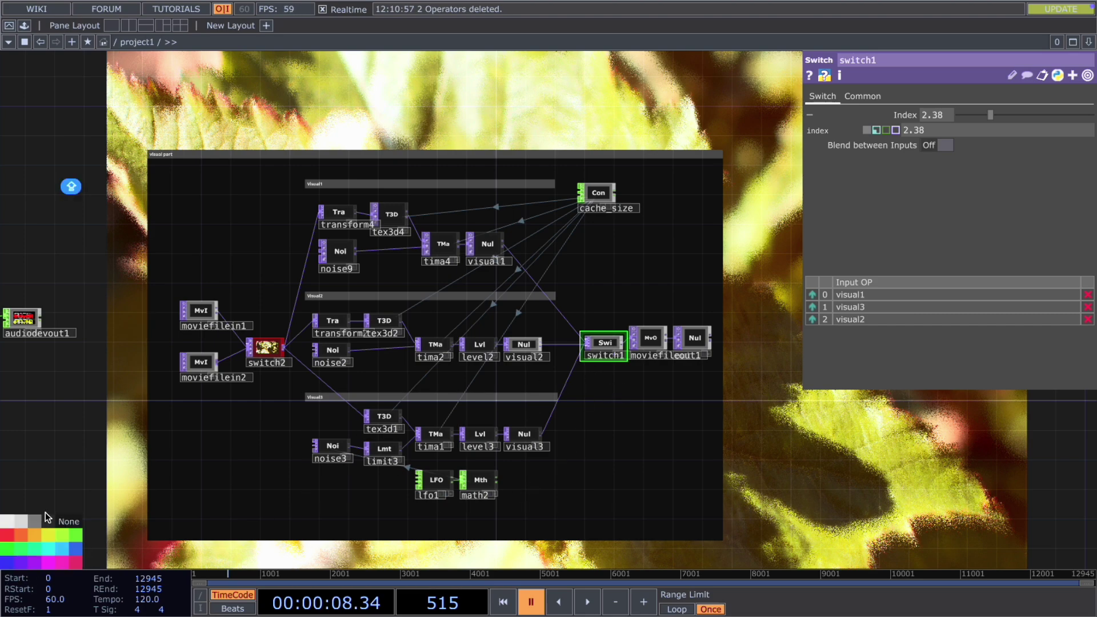
pyautogui.click(5, 538)
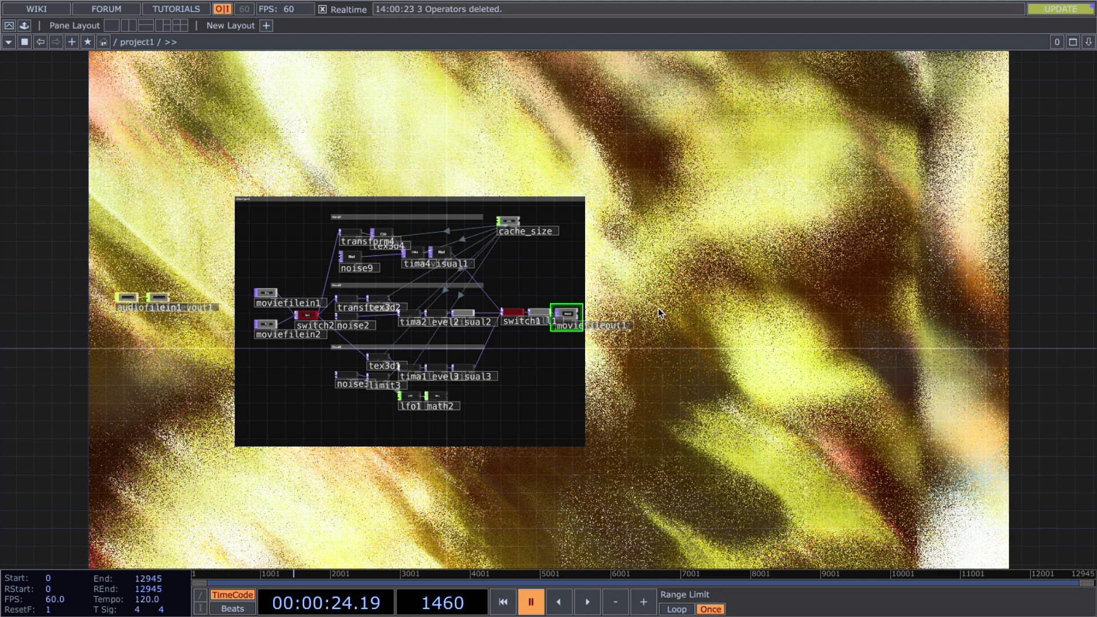
# - Add a Keyboard In CHOP beside the visual part box, with a Count CHOP connected to its output
pyautogui.press('Tab')
pyautogui.write('key')
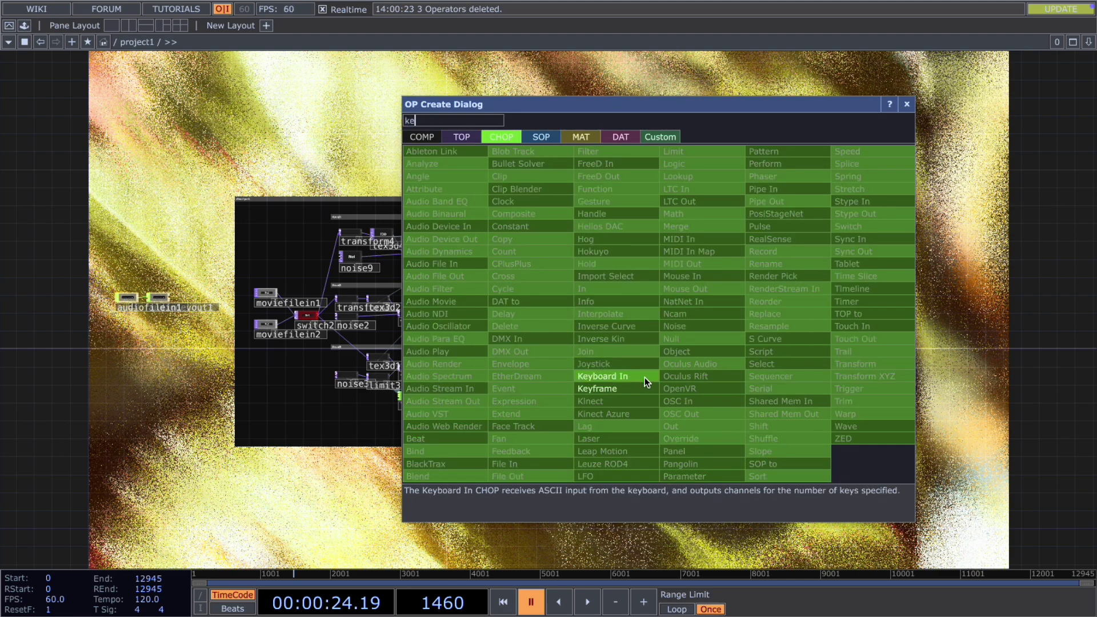
pyautogui.click(645, 377)
pyautogui.scroll(1, 680, 351)
pyautogui.press('Tab')
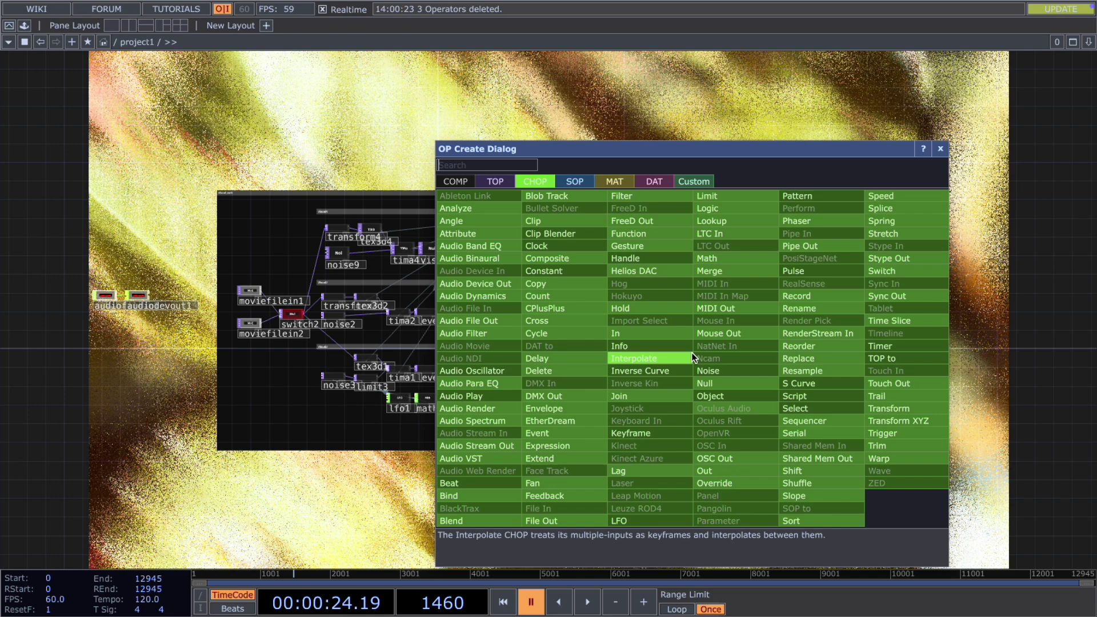
pyautogui.write('cou')
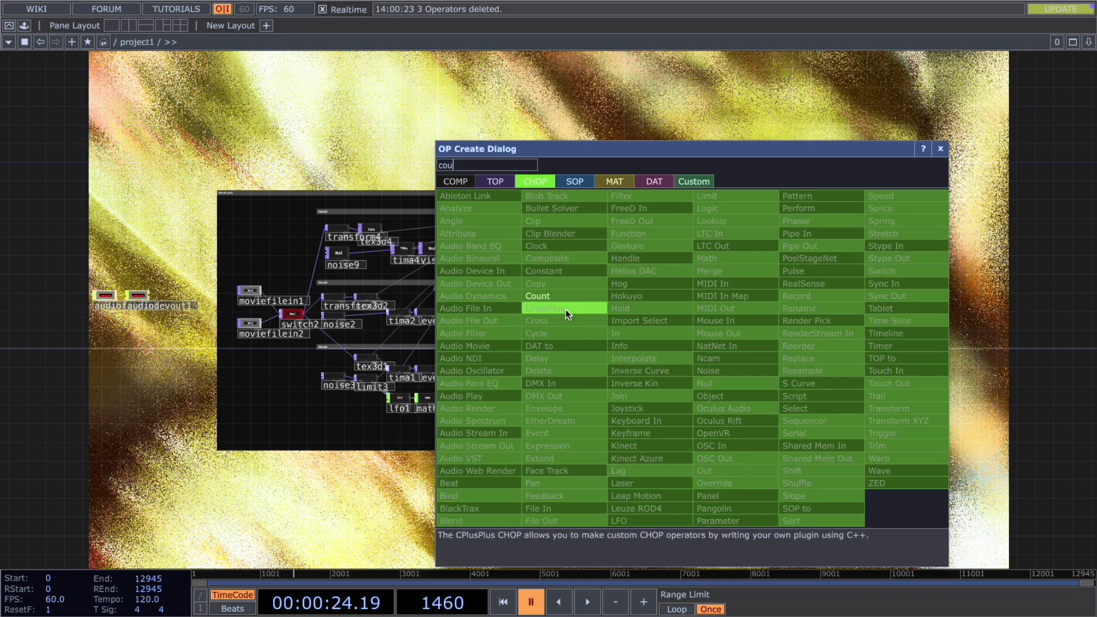
pyautogui.click(569, 297)
pyautogui.click(715, 350)
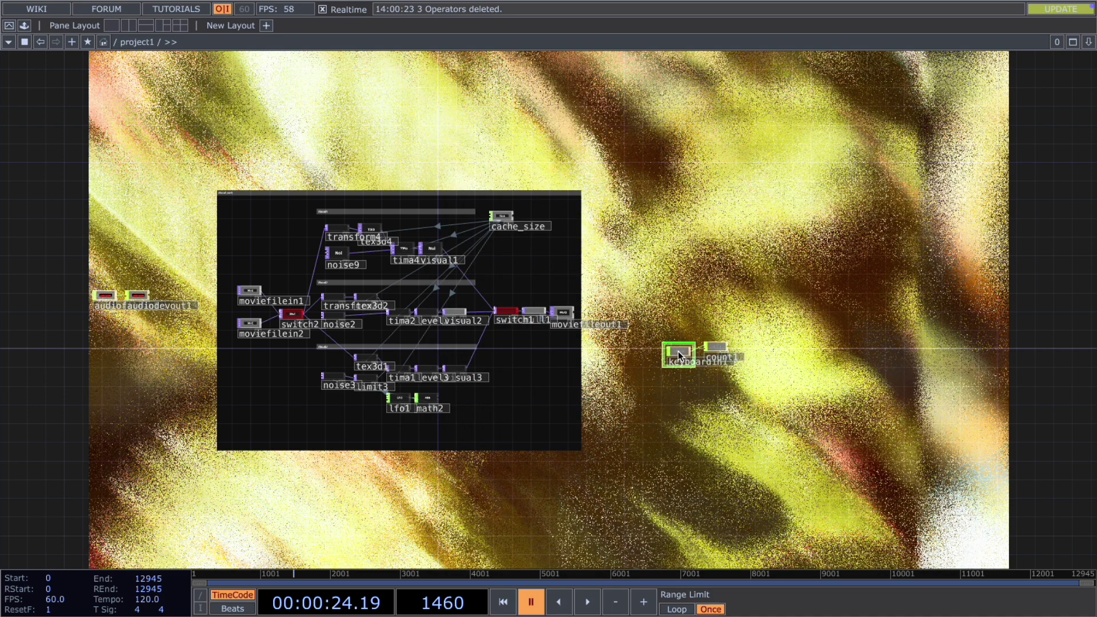
# - Show the parameters of keyboardin1 and test the count by sending its assigned key 1
pyautogui.press('p')
pyautogui.scroll(5, 676, 350)
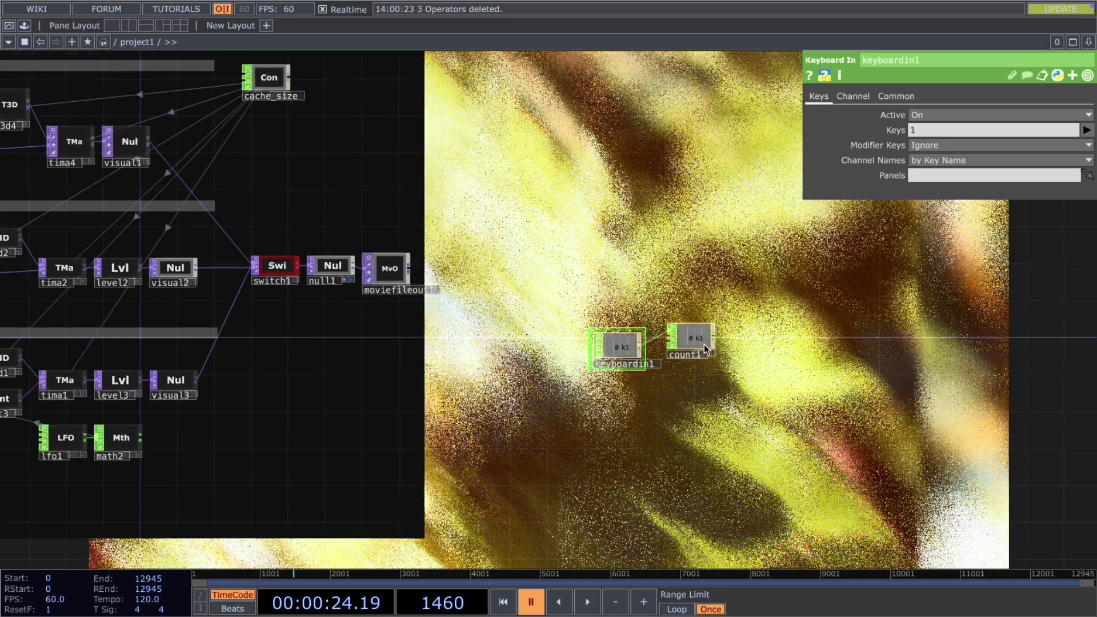
pyautogui.scroll(4, 663, 395)
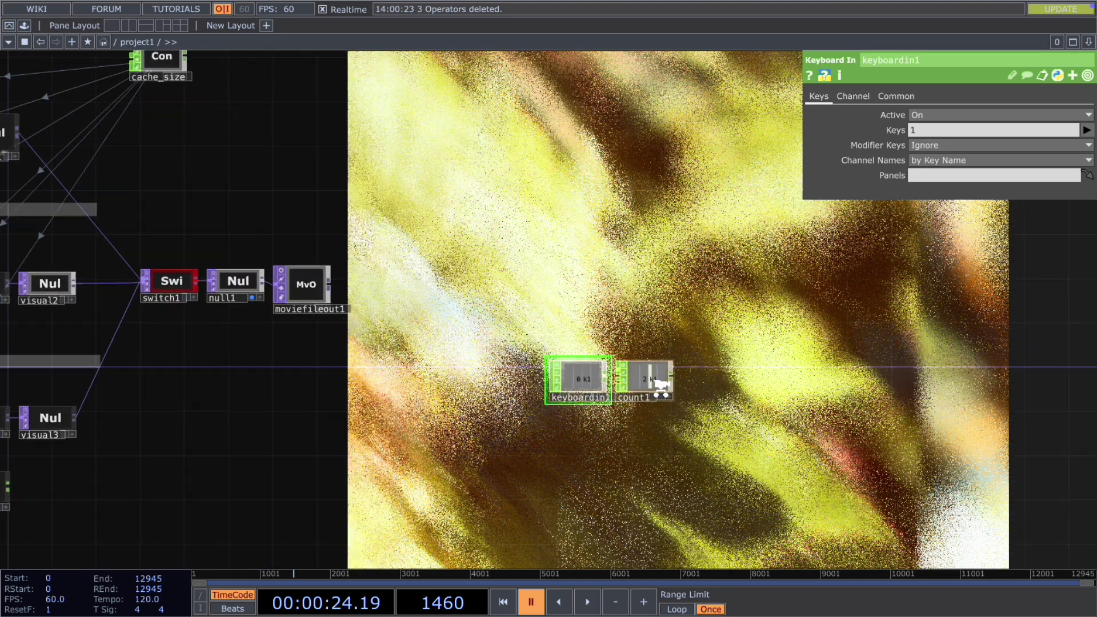
pyautogui.scroll(1, 660, 396)
pyautogui.press('1')
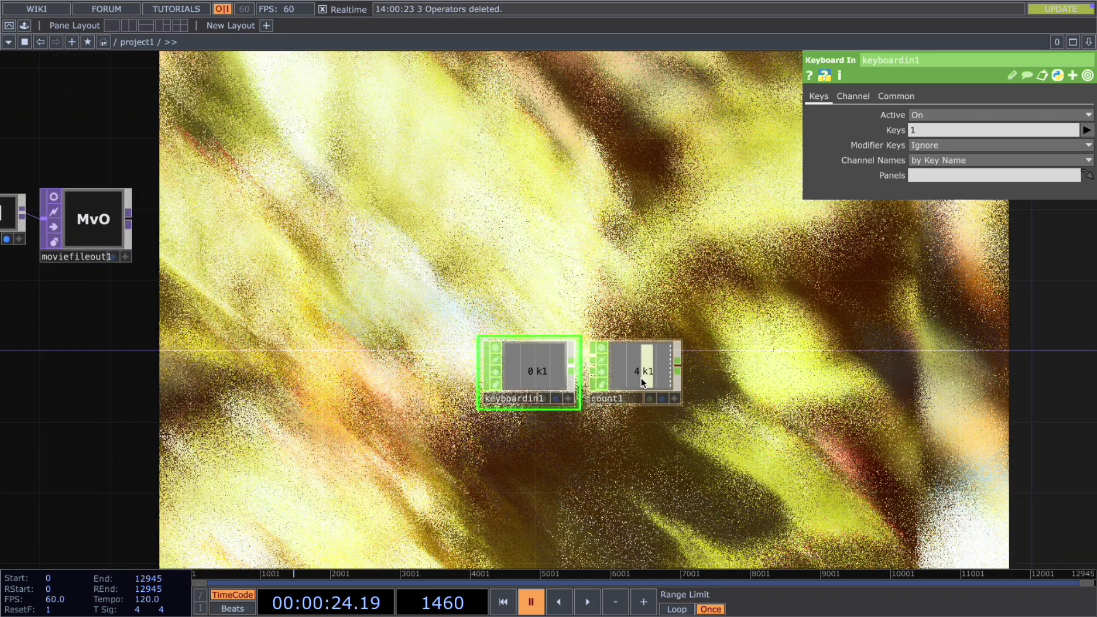
pyautogui.press('1')
# - Set the limit of count1 to Loop Min/Max with a limit maximum of 2
pyautogui.click(646, 371)
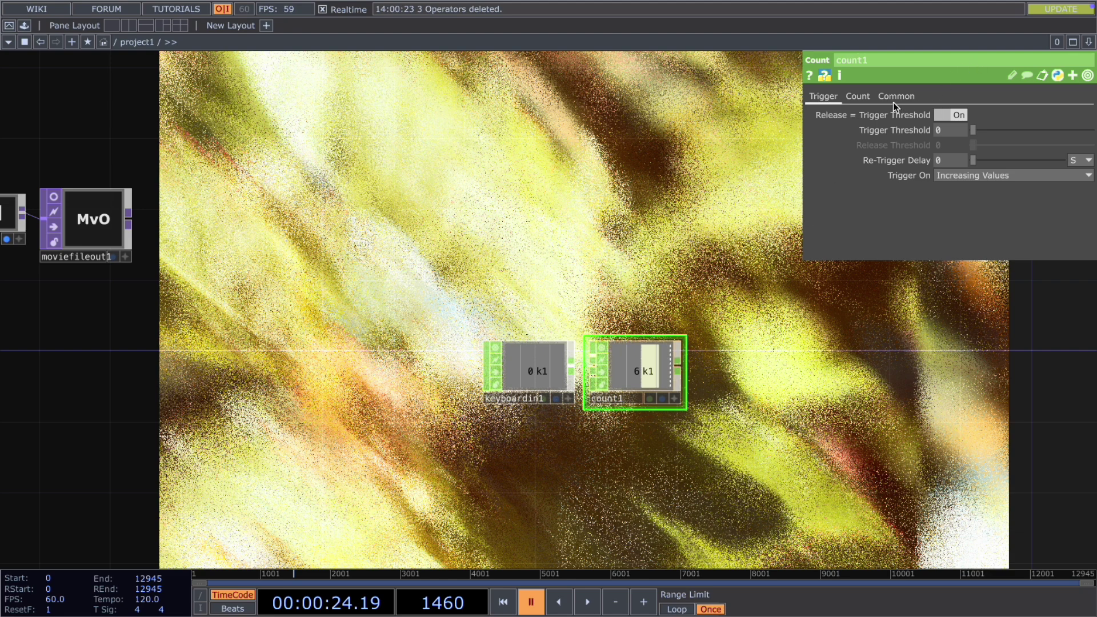
pyautogui.click(857, 97)
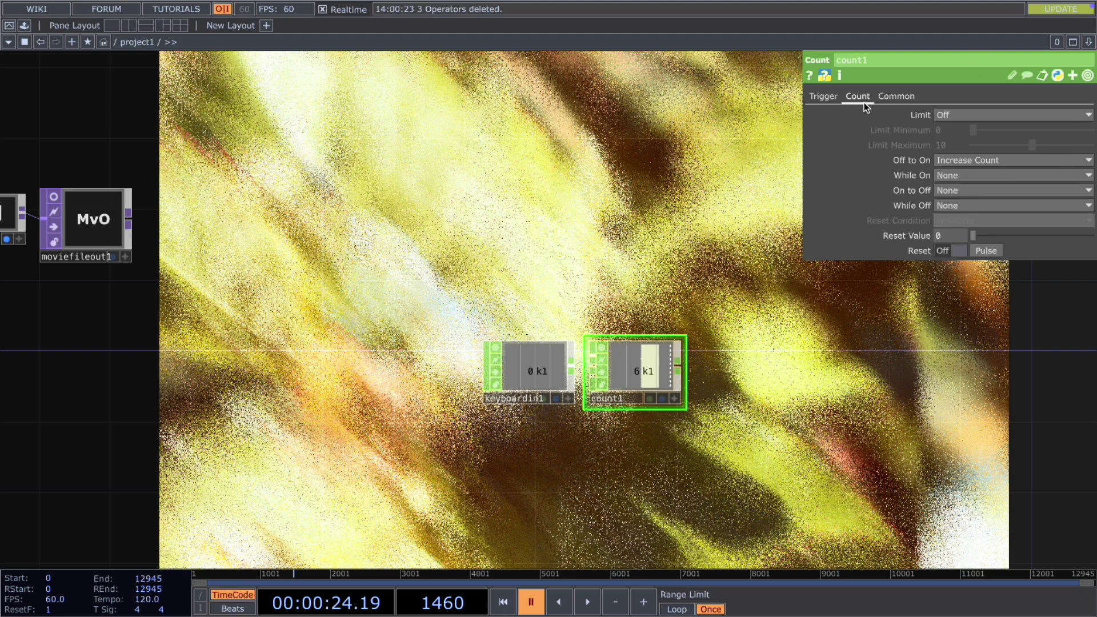
pyautogui.click(942, 115)
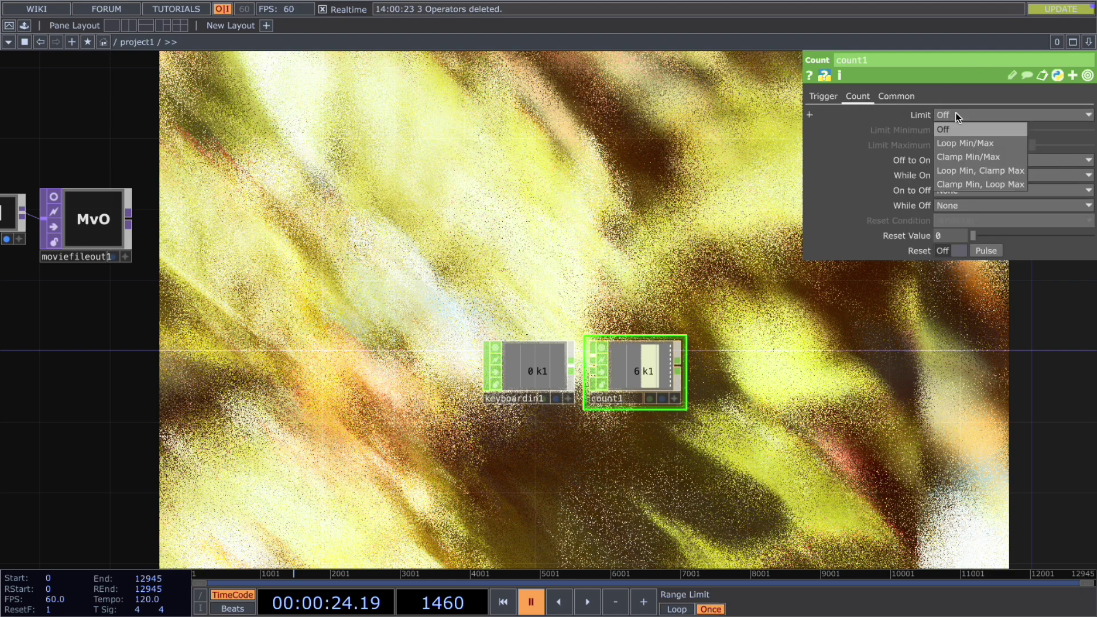
pyautogui.click(965, 144)
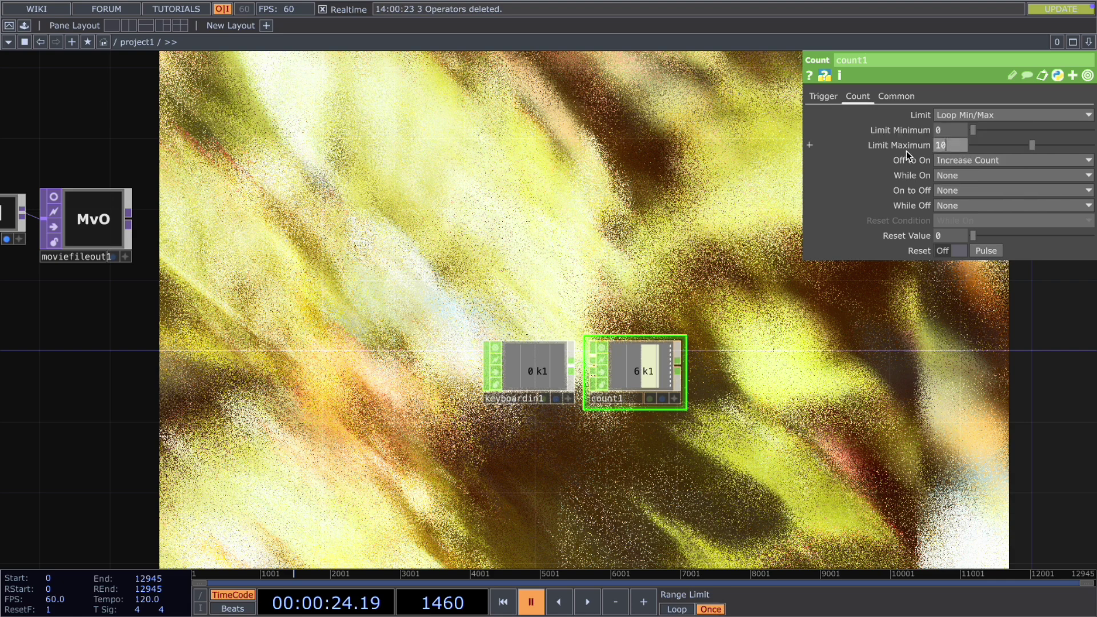
pyautogui.press('Return')
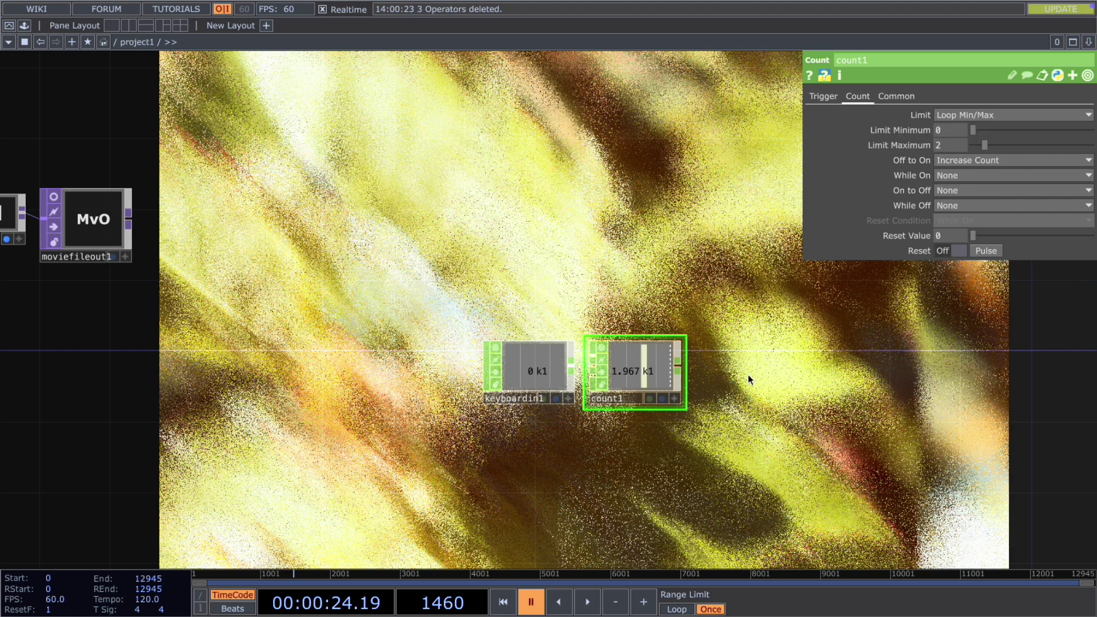
# - Test the looping count of count1 by triggering keyboardin1 repeatedly
pyautogui.click(953, 255)
pyautogui.press('1')
pyautogui.press('1')
pyautogui.press('1')
pyautogui.press('1')
pyautogui.press('1')
pyautogui.press('1')
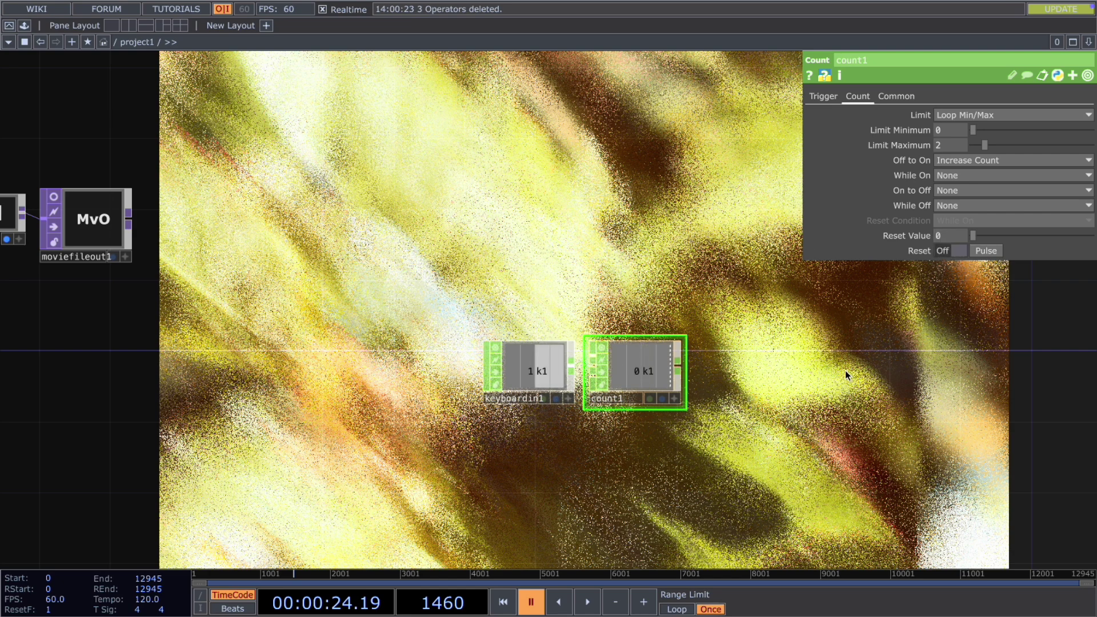
pyautogui.press('a')
pyautogui.press('a')
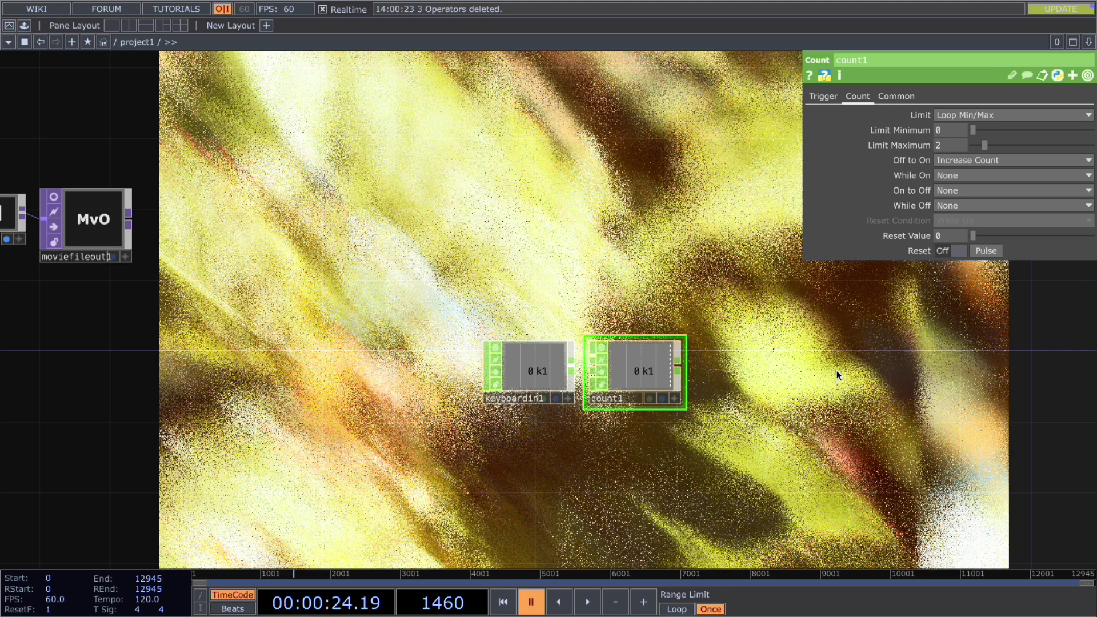
pyautogui.press('a')
pyautogui.press('a')
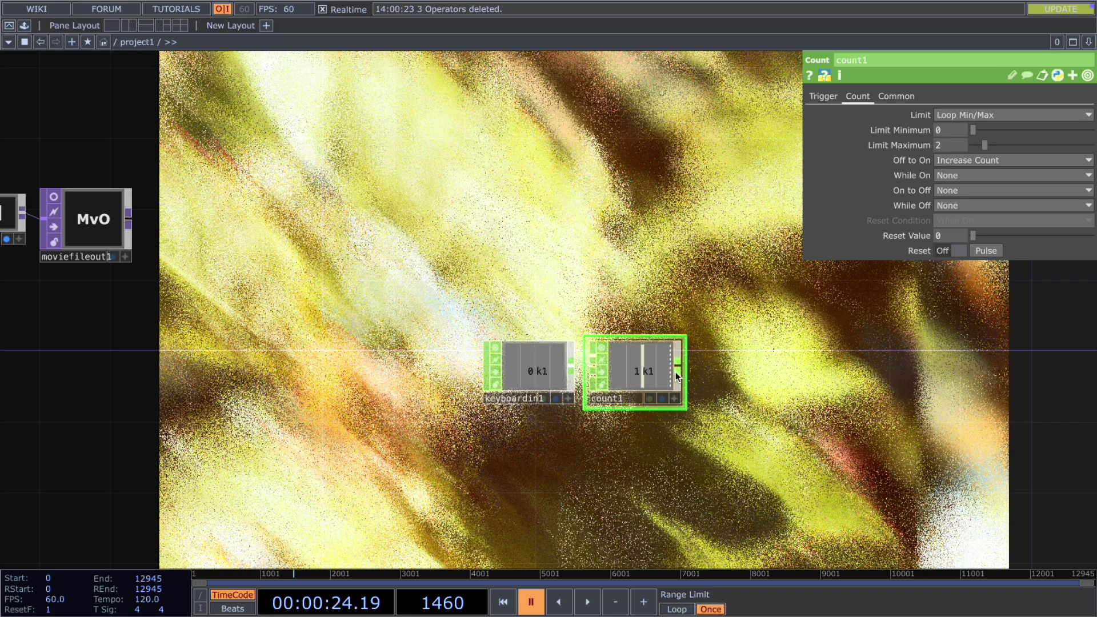
# - Add a Null CHOP to the output of count1 and rename it switch_effects
pyautogui.rightClick(676, 366)
pyautogui.click(701, 395)
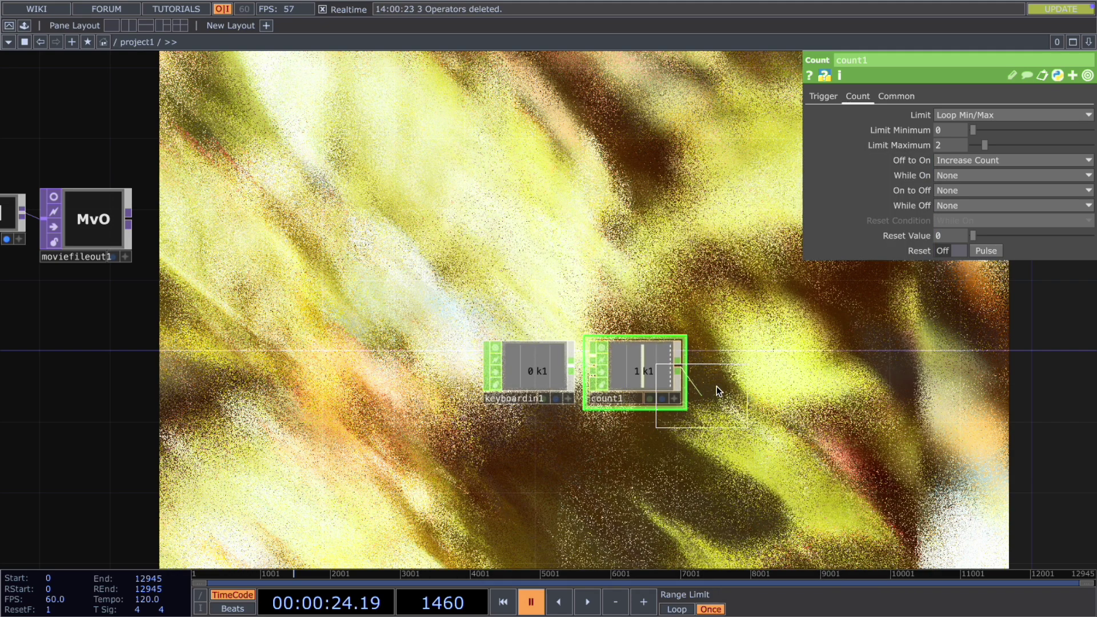
pyautogui.click(753, 378)
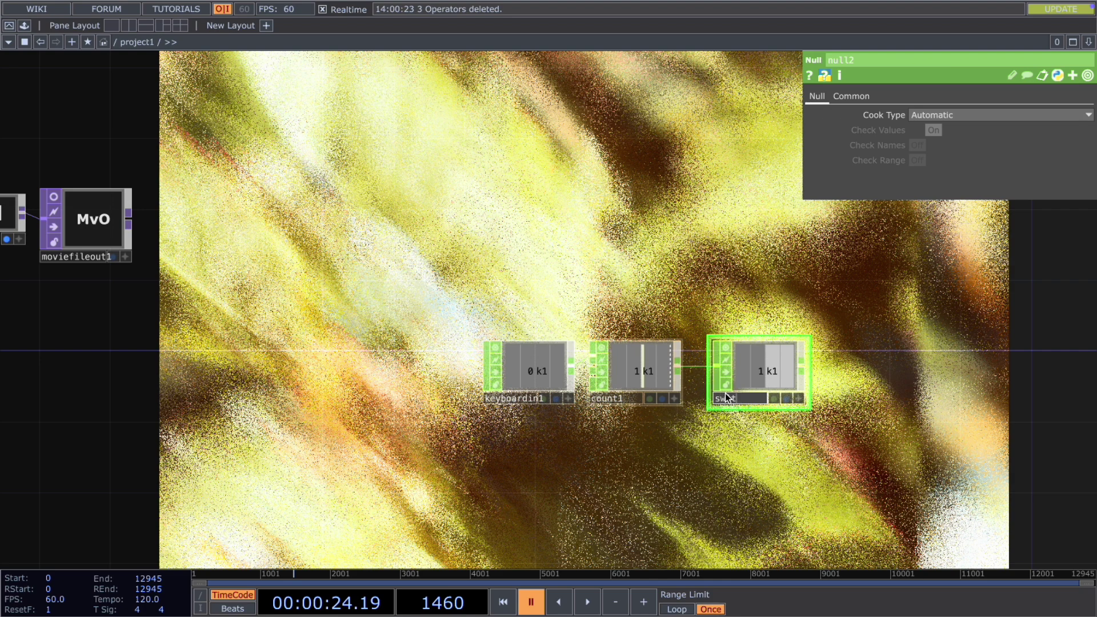
pyautogui.click(725, 394)
pyautogui.write('switch')
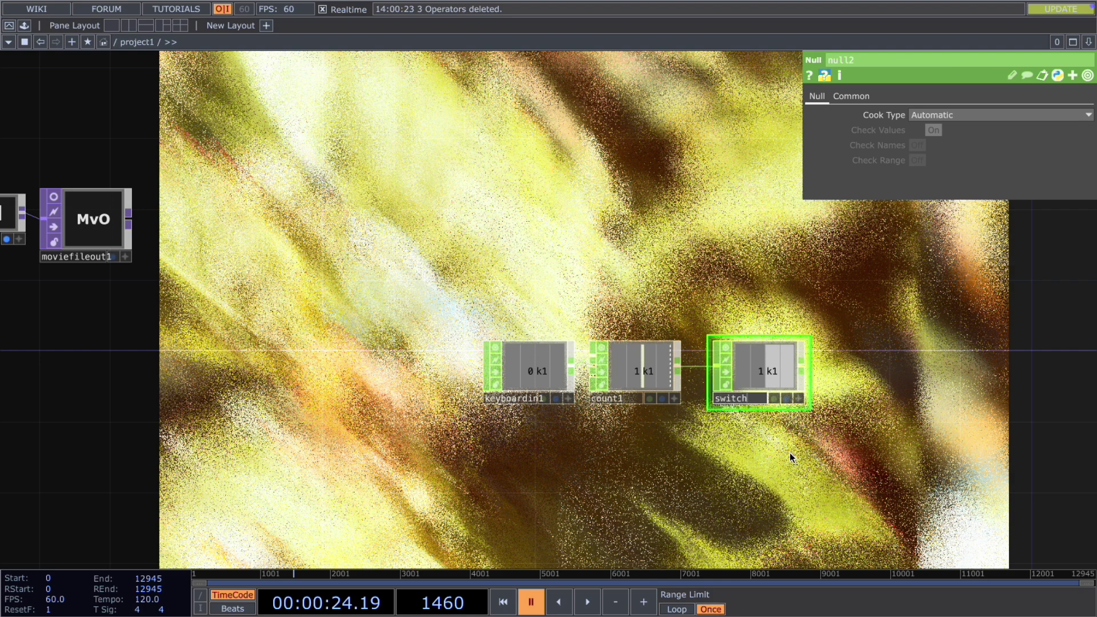
pyautogui.write('_effects')
pyautogui.press('Return')
# - Duplicate keyboardin1, count1 and switch_effects as a second chain directly below the first
pyautogui.moveTo(789, 441); pyautogui.dragTo(484, 305)
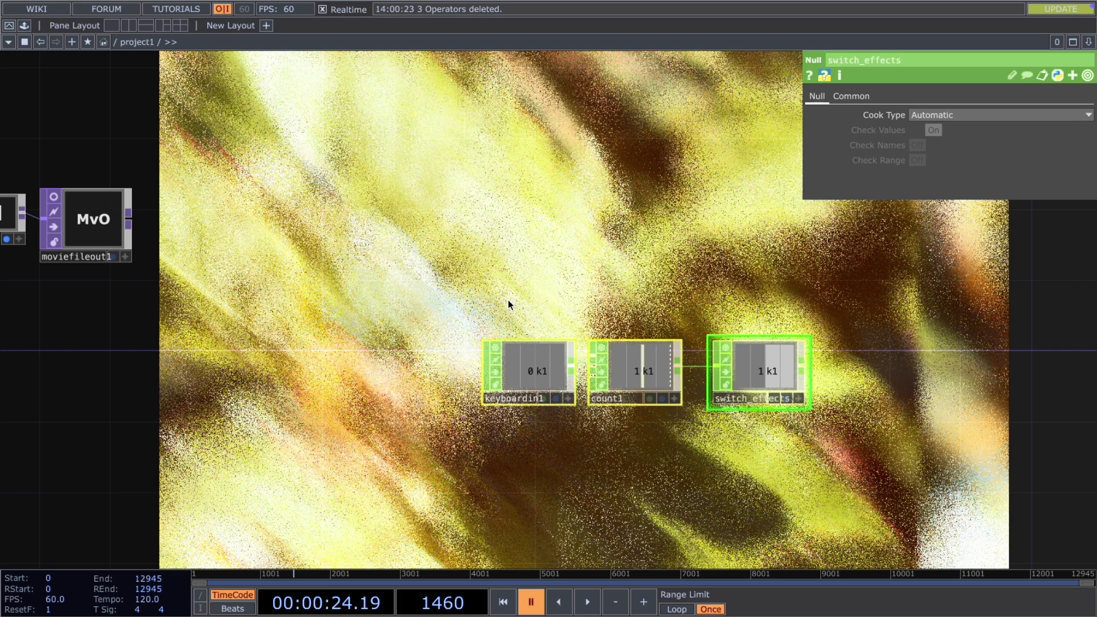
pyautogui.hotkey('ctrl', 'c')
pyautogui.hotkey('ctrl', 'v')
# - Set the limit maximum of count2 to 1
pyautogui.click(640, 469)
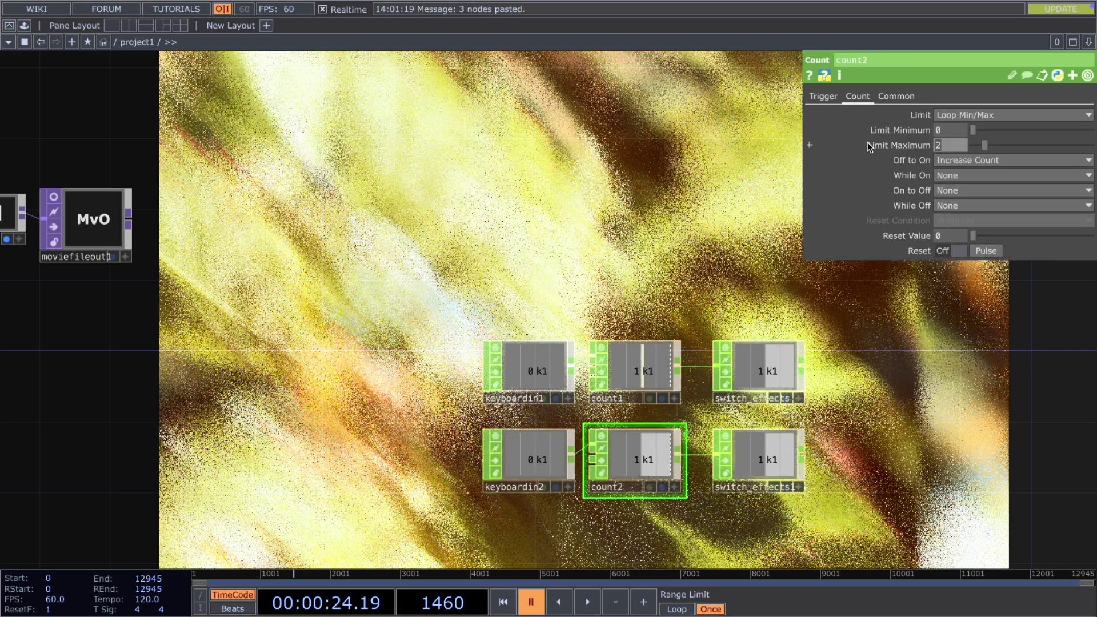
pyautogui.write('1')
pyautogui.press('Return')
pyautogui.moveTo(945, 460); pyautogui.dragTo(893, 388)
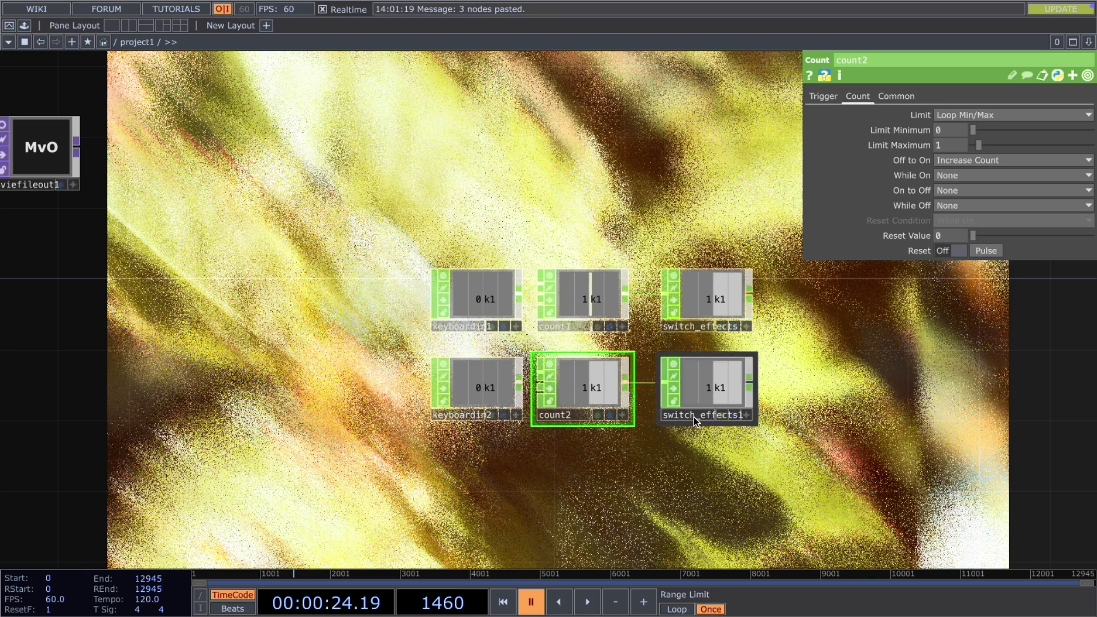
# - Rename the duplicated Null CHOP switch_movies and set the Keys value of keyboardin2 to 2
pyautogui.click(698, 412)
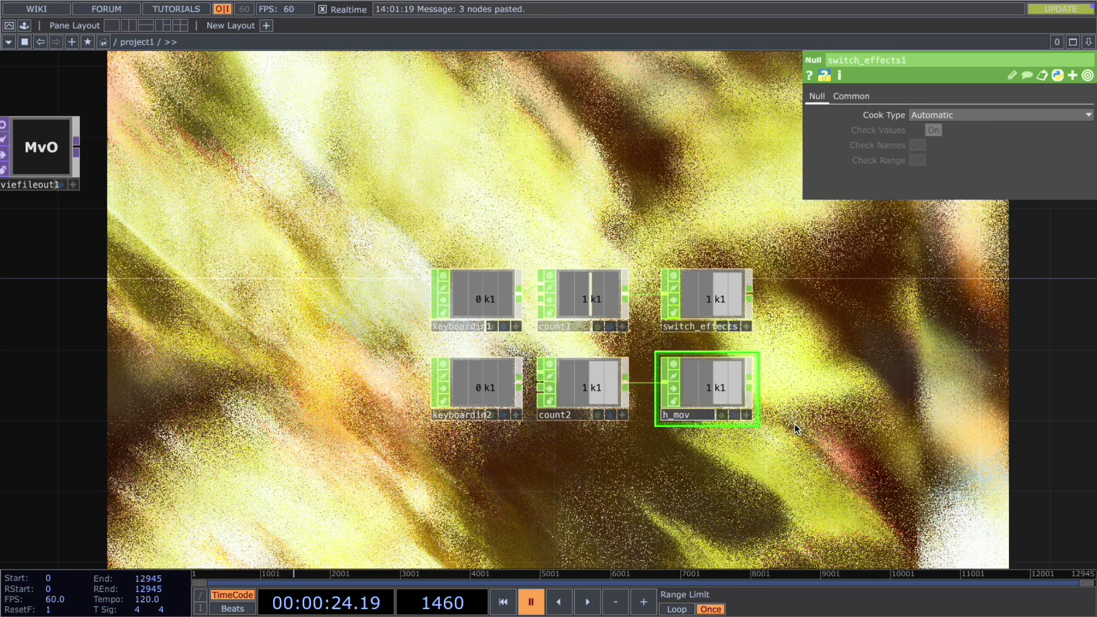
pyautogui.write('switch_movies')
pyautogui.press('Return')
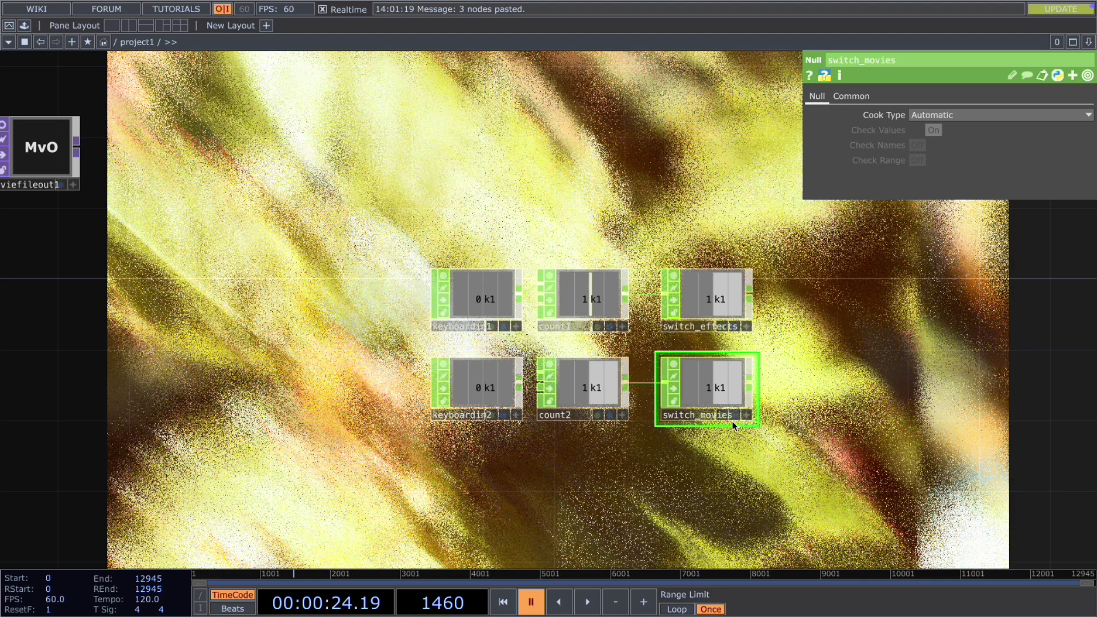
pyautogui.click(522, 381)
pyautogui.press('2')
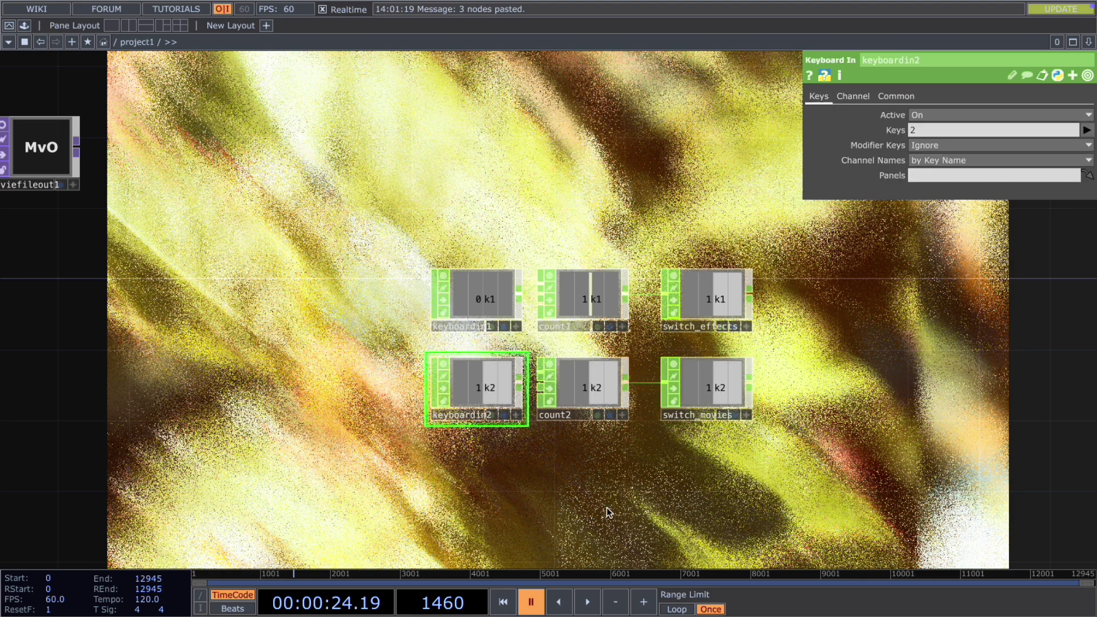
# - Link the Index of switch1 to the k1 channel of switch_effects as a CHOP Reference
pyautogui.press('2')
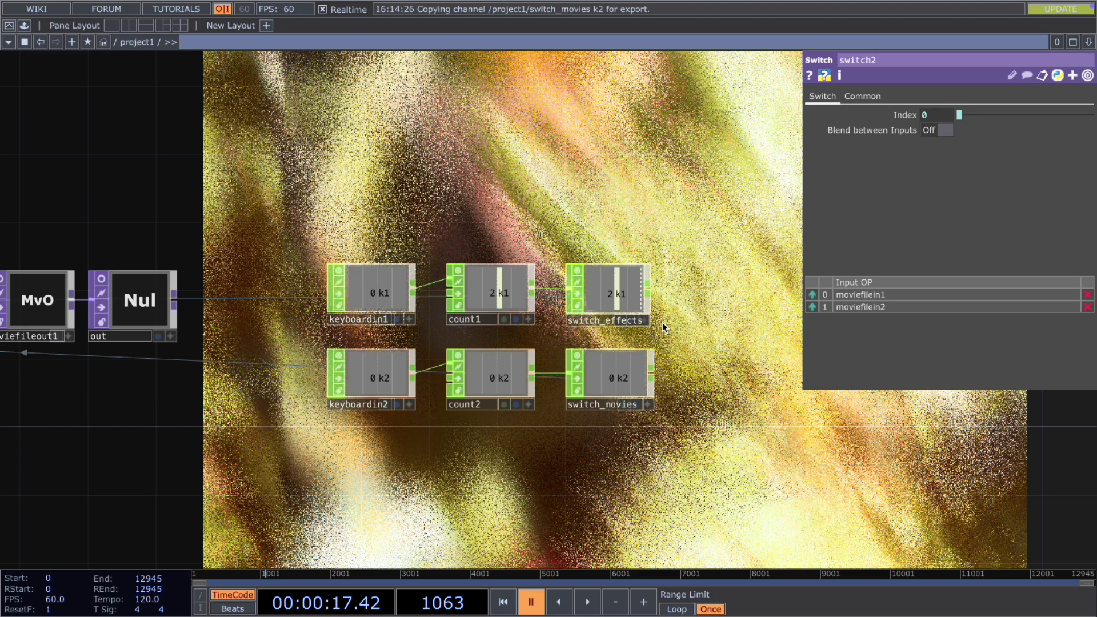
pyautogui.scroll(2, 662, 322)
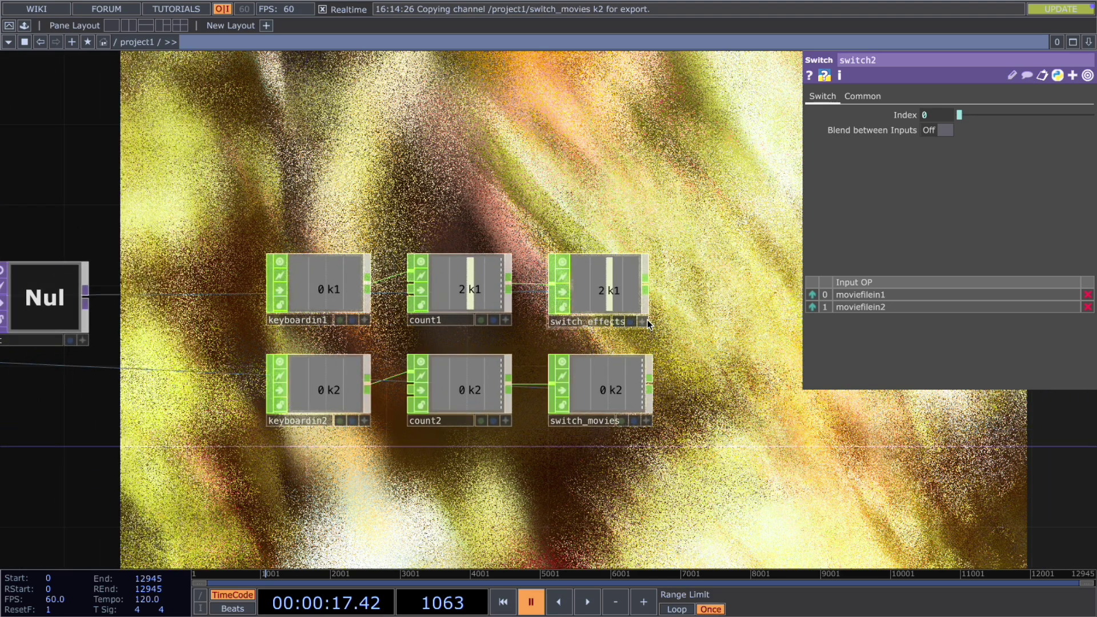
pyautogui.click(643, 322)
pyautogui.moveTo(603, 288); pyautogui.dragTo(42, 323)
pyautogui.scroll(-3, 685, 289)
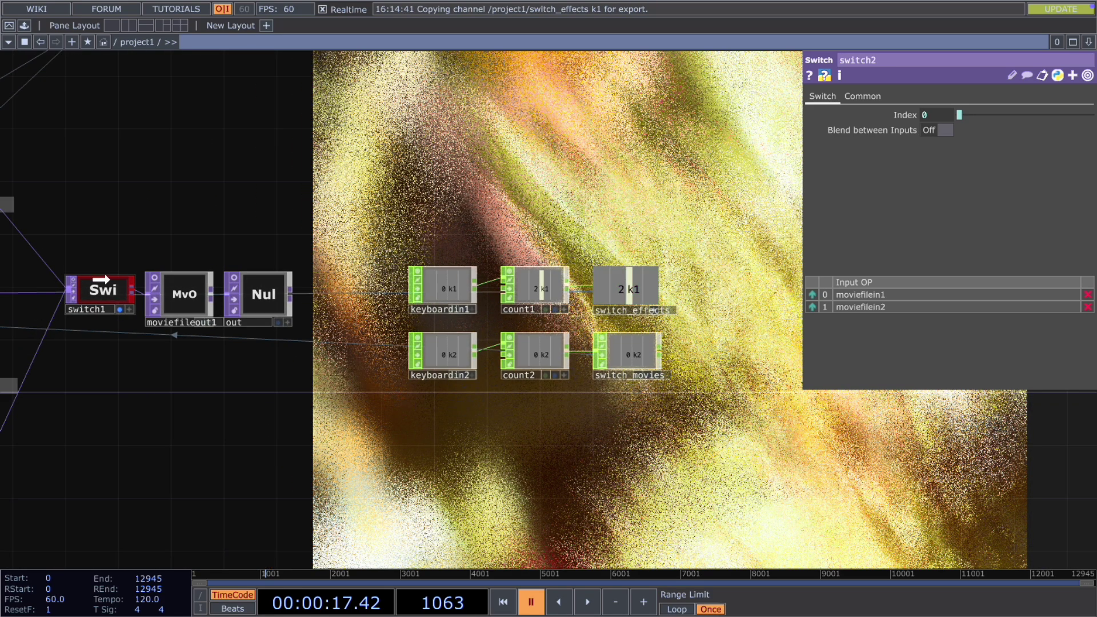
pyautogui.moveTo(102, 279); pyautogui.dragTo(910, 112)
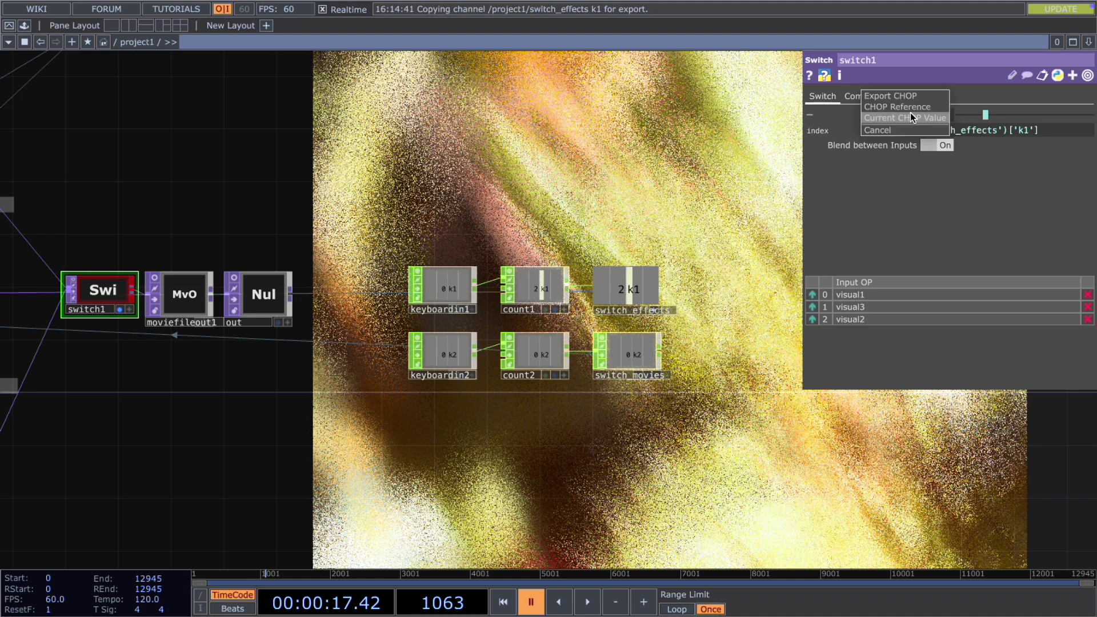
pyautogui.click(910, 109)
# - Link the Index of switch2 to the k2 channel of switch_movies as a CHOP Reference
pyautogui.scroll(5, 674, 378)
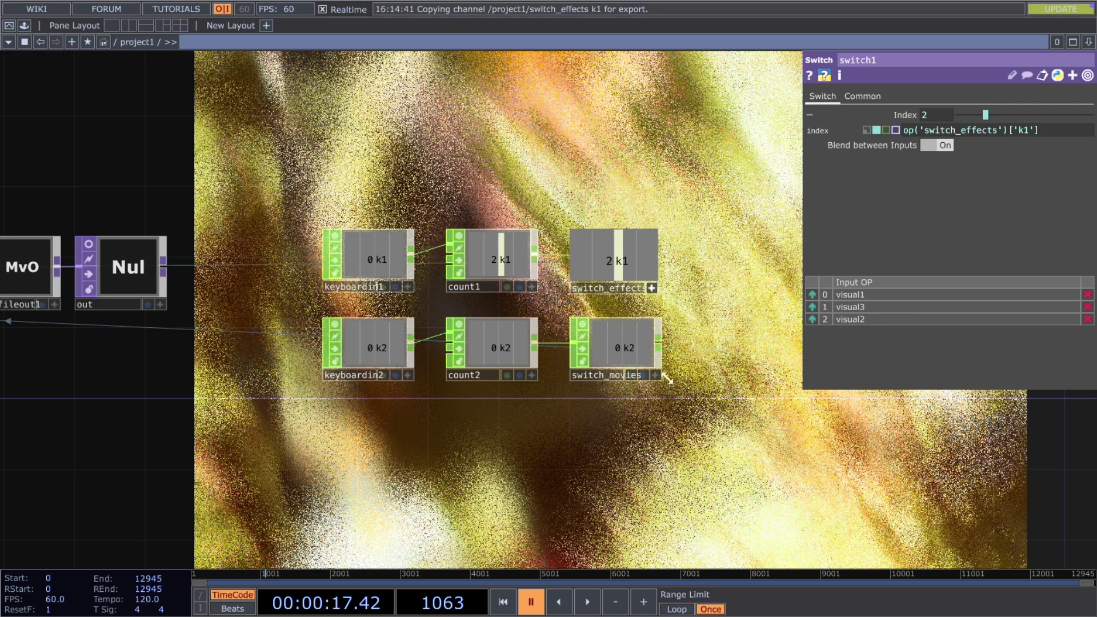
pyautogui.moveTo(609, 317); pyautogui.dragTo(904, 111)
pyautogui.scroll(-6, 718, 322)
pyautogui.scroll(-1, 154, 271)
pyautogui.scroll(-3, 154, 271)
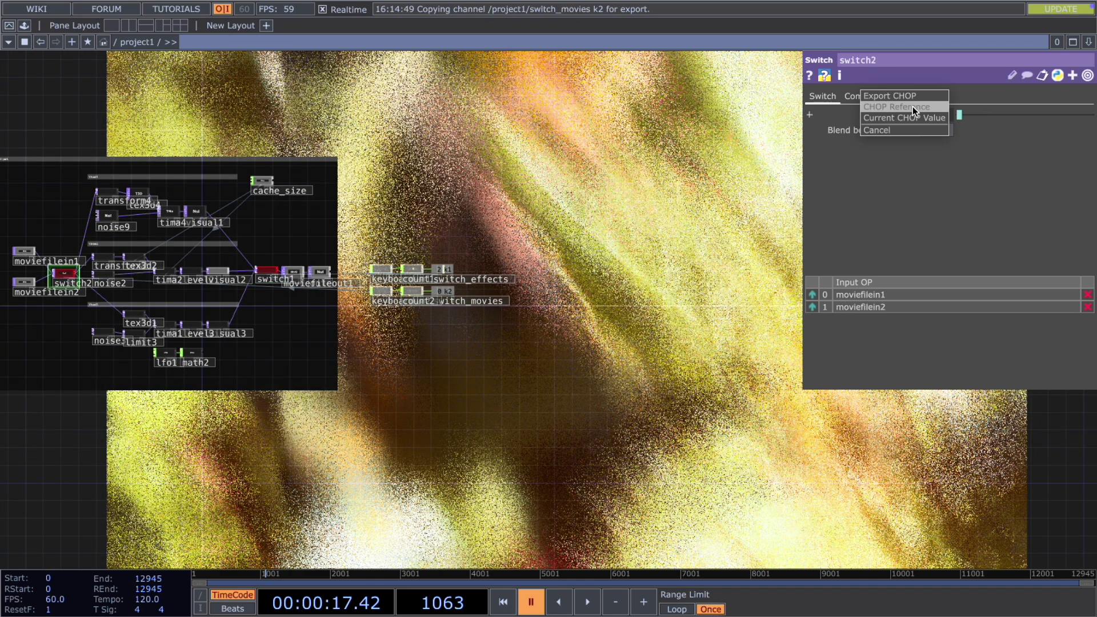
pyautogui.click(914, 107)
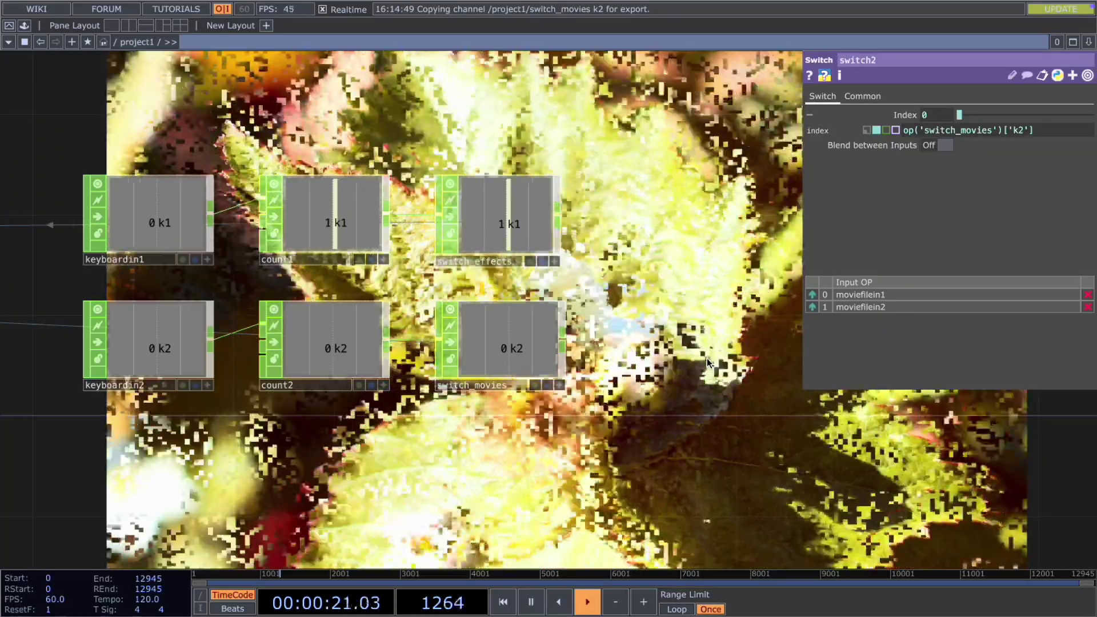
# - Test the effect and movie switching with triggers 1 and 2 during playback, and pause the timeline
pyautogui.press('1')
pyautogui.press('1')
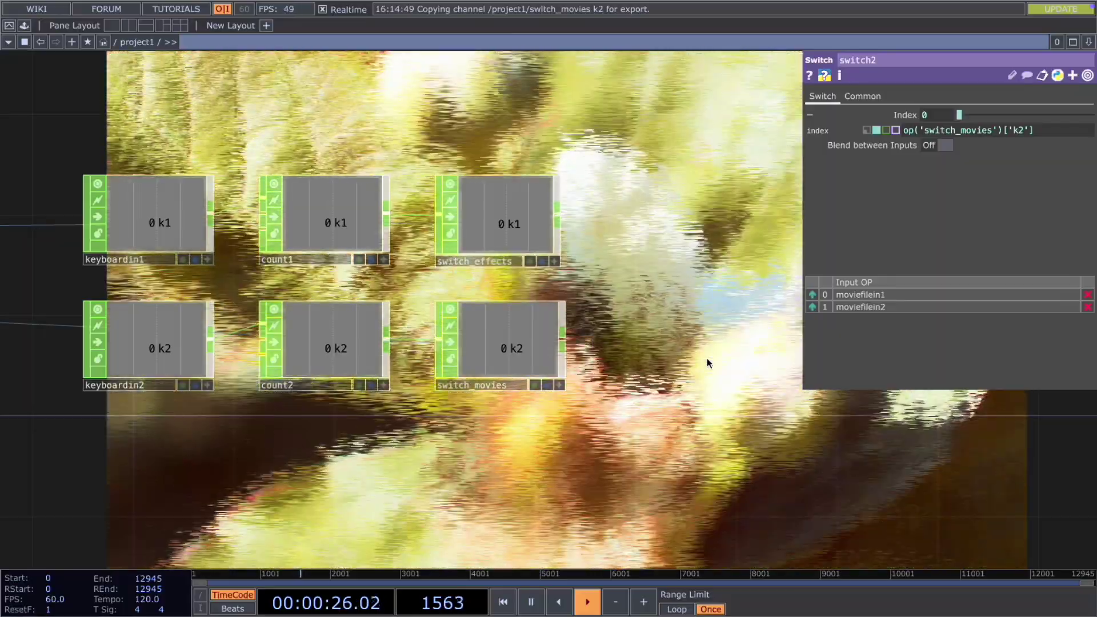
pyautogui.press('2')
pyautogui.press('2')
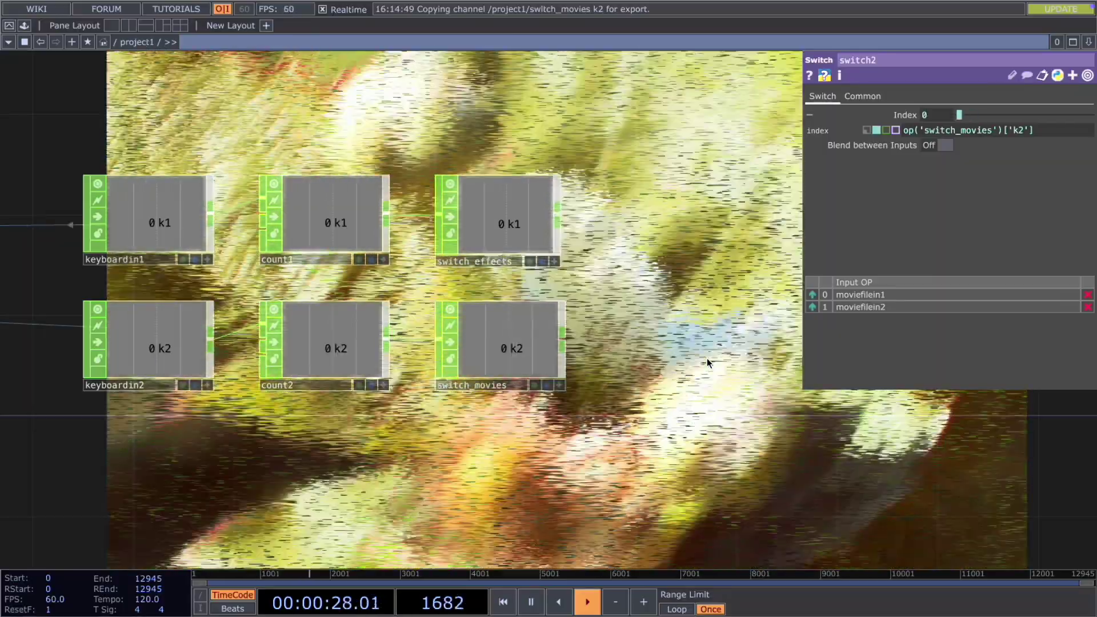
pyautogui.press('2')
pyautogui.press('2')
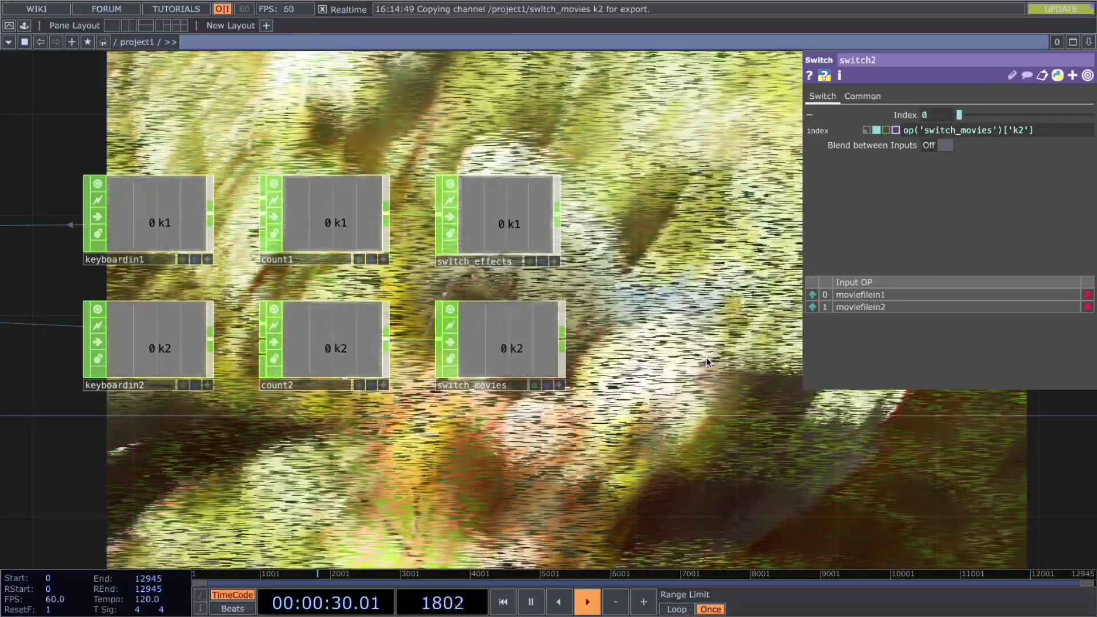
pyautogui.press('space')
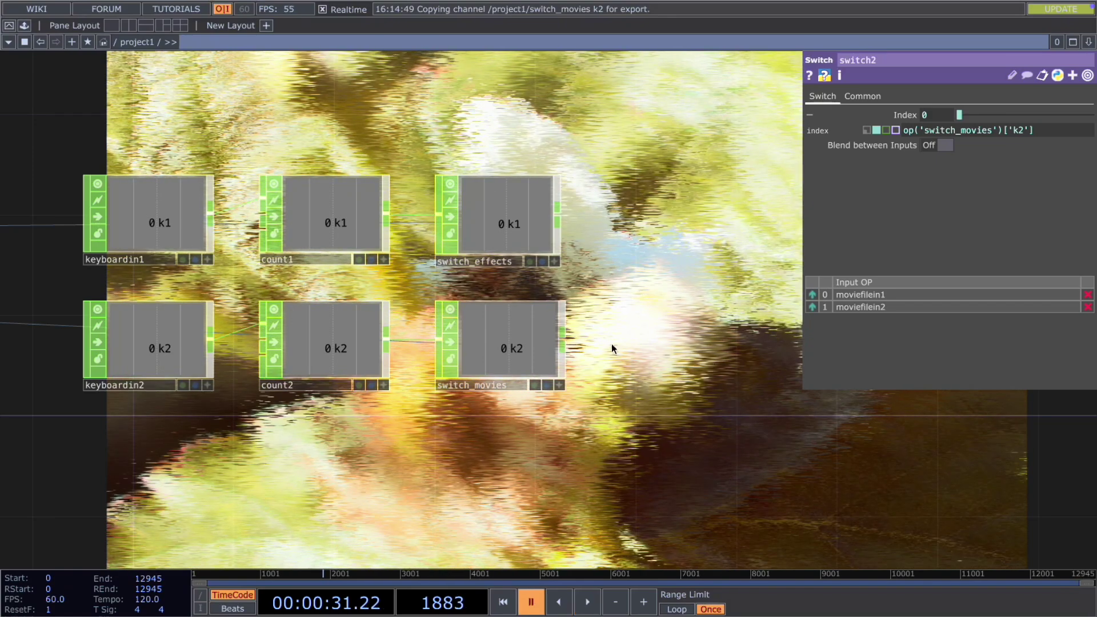
# - Add a Record CHOP after switch_effects and duplicate it below, connected to switch_movies
pyautogui.rightClick(558, 216)
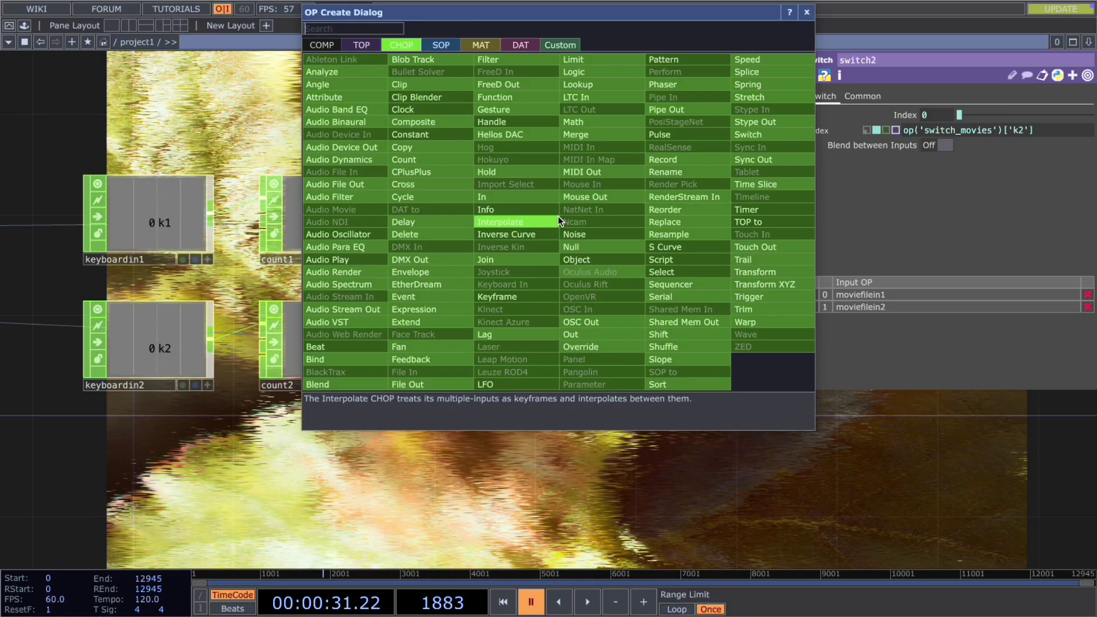
pyautogui.write('re')
pyautogui.click(681, 161)
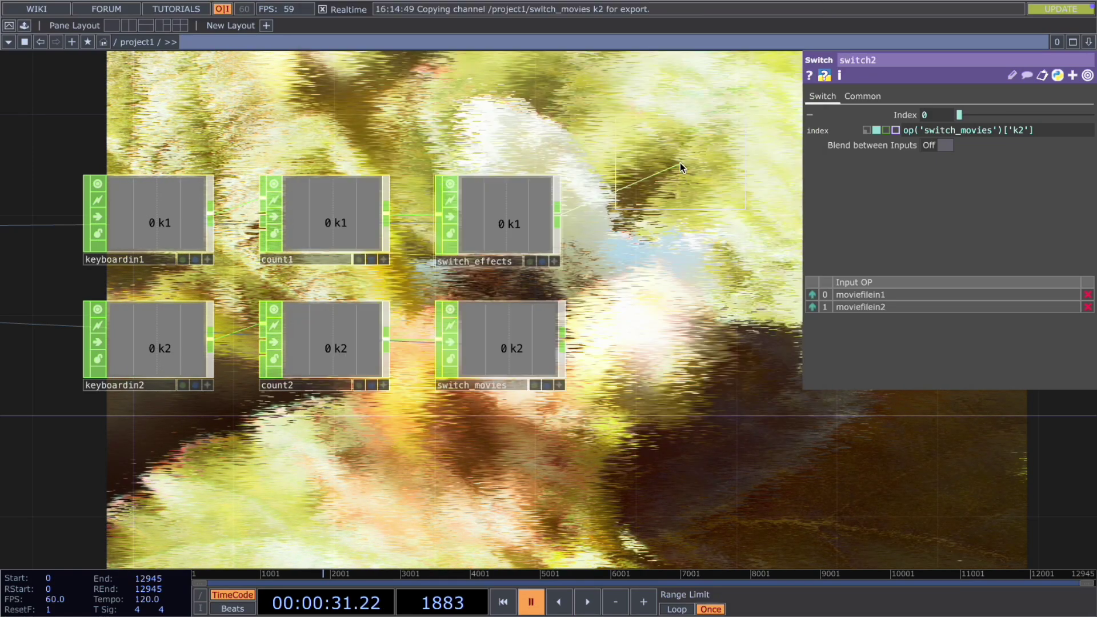
pyautogui.click(684, 215)
pyautogui.hotkey('ctrl', 'c')
pyautogui.hotkey('ctrl', 'v')
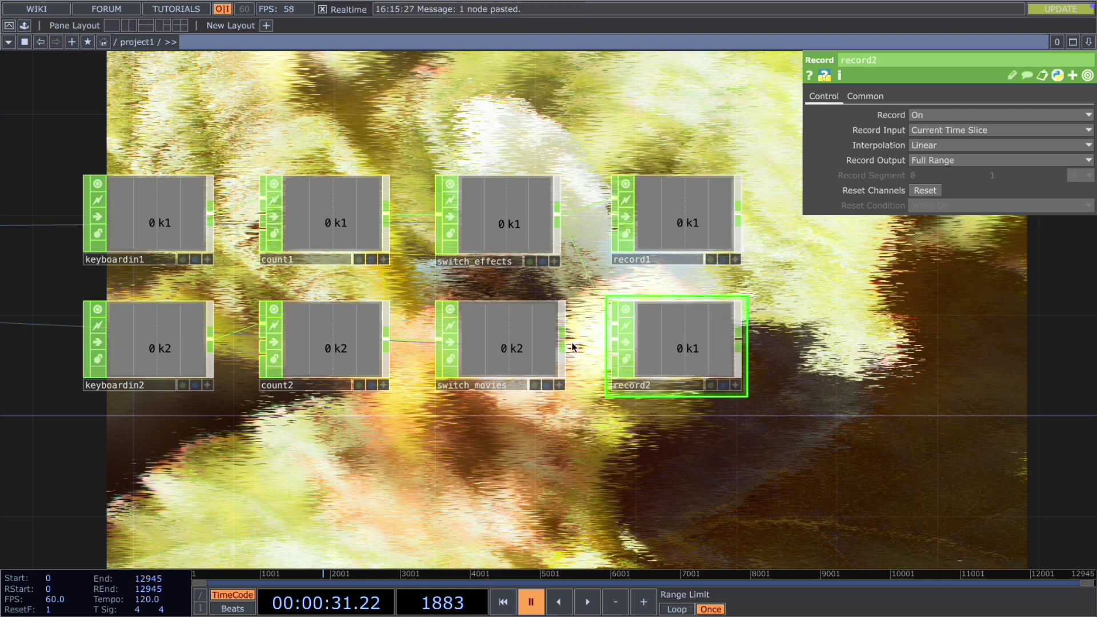
pyautogui.click(606, 321)
# - Rewind the timeline to the start and record a series of live effect and movie switches during playback
pyautogui.moveTo(199, 576); pyautogui.dragTo(129, 581)
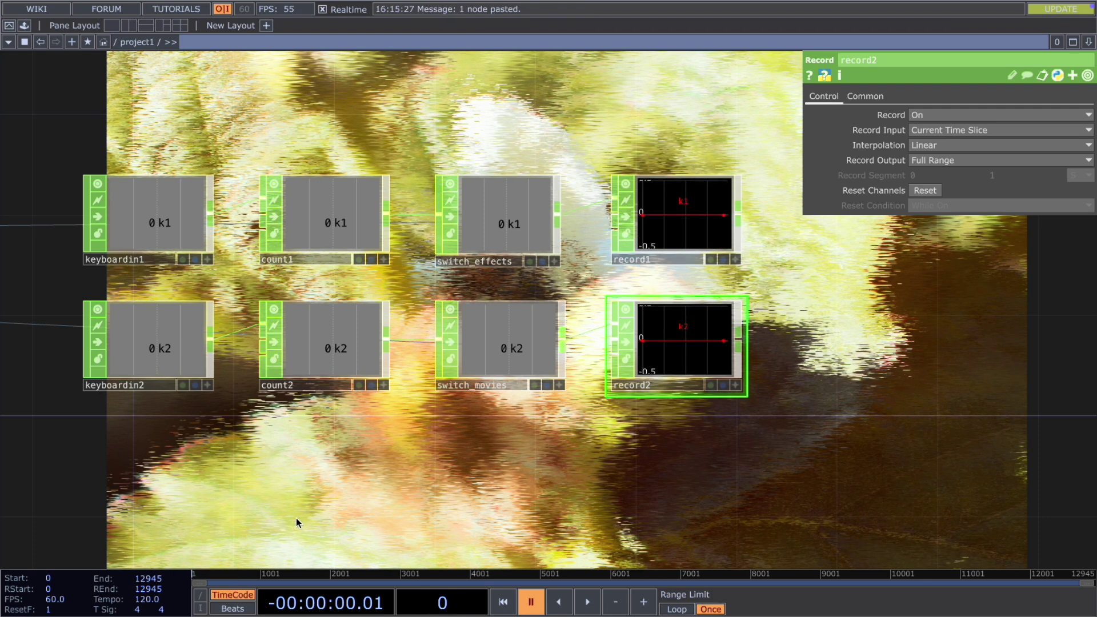
pyautogui.moveTo(387, 502)
pyautogui.mouseDown()
pyautogui.moveTo(475, 484)
pyautogui.moveTo(389, 523)
pyautogui.mouseUp()
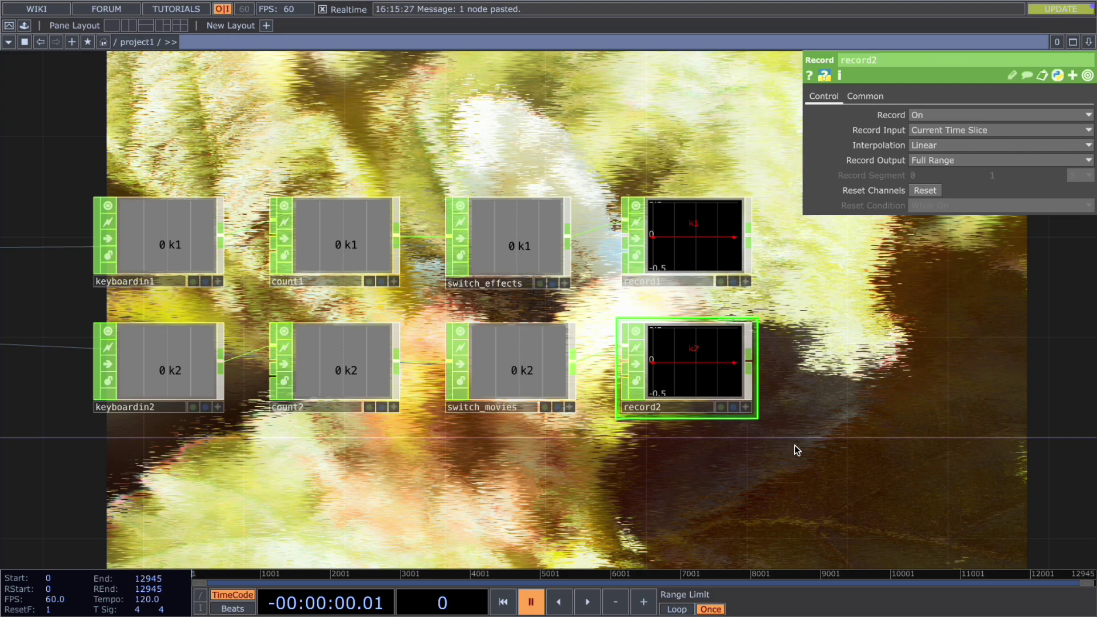
pyautogui.press('space')
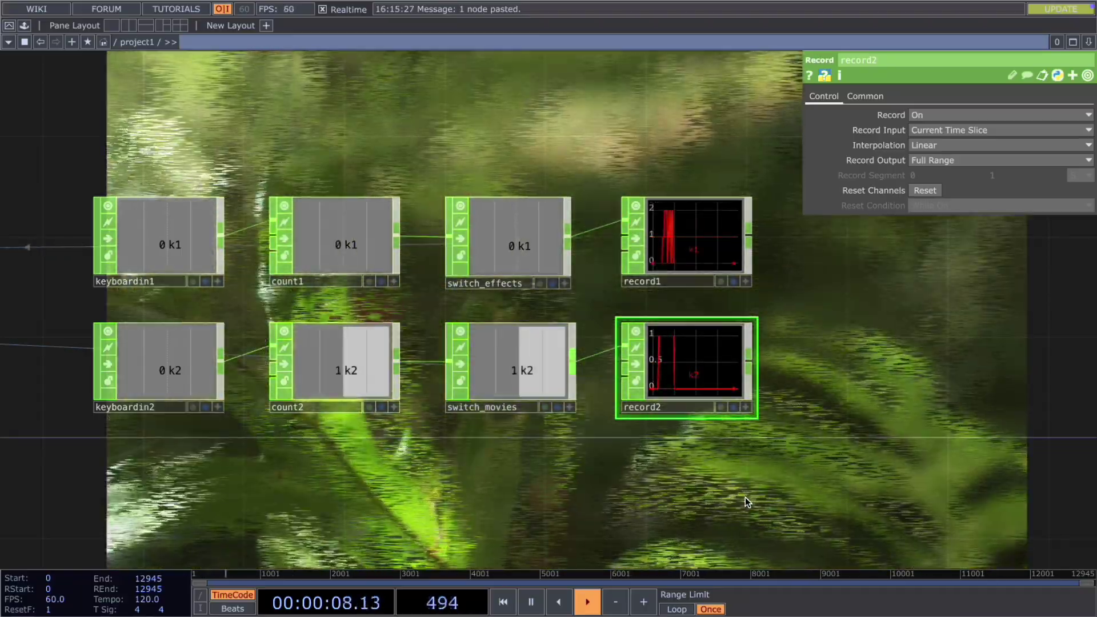
pyautogui.press('1')
pyautogui.press('1')
pyautogui.press('1')
pyautogui.press('1')
pyautogui.press('1')
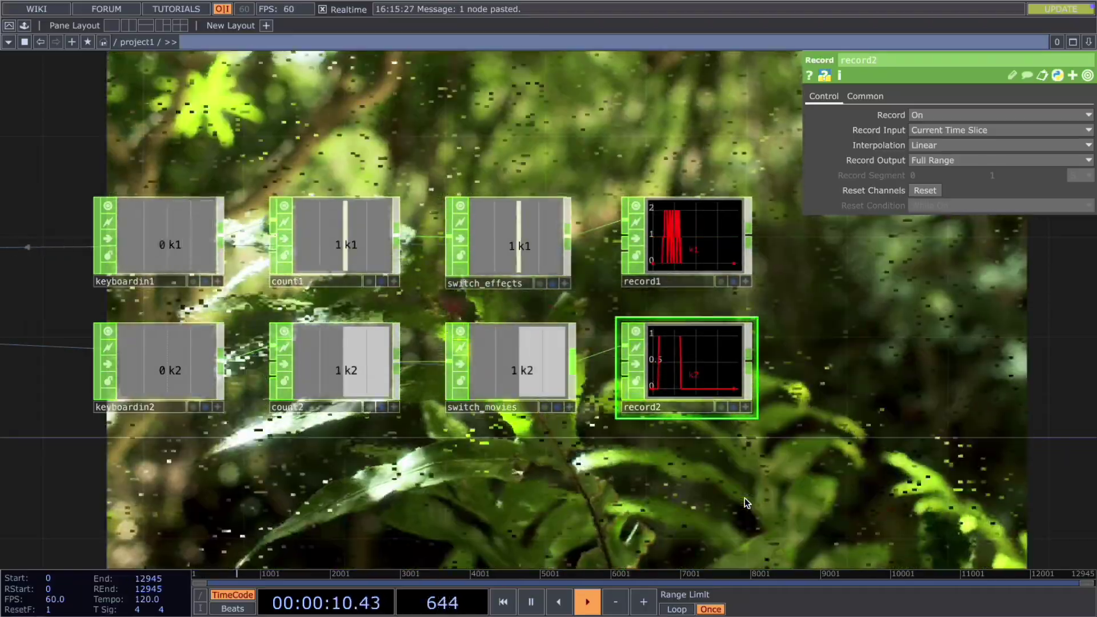
pyautogui.press('1')
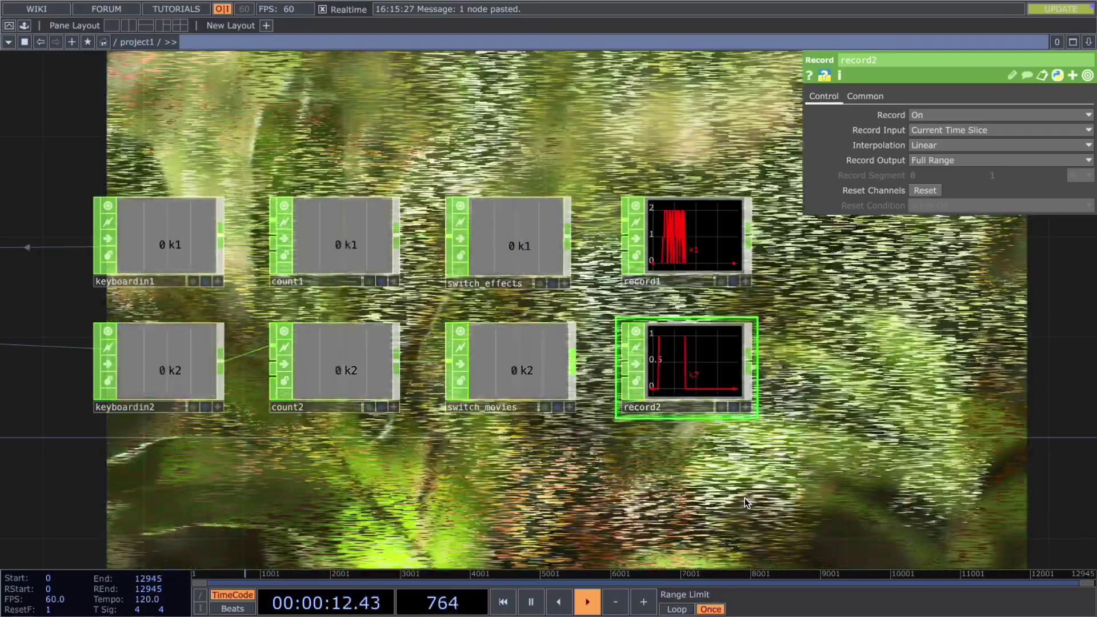
pyautogui.press('2')
pyautogui.press('2')
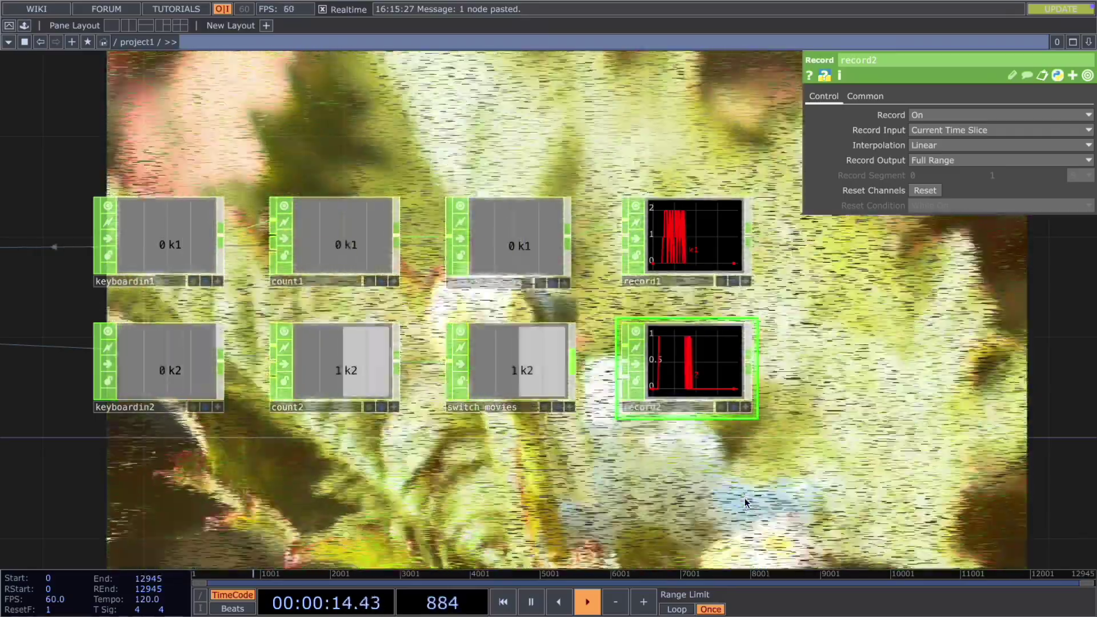
pyautogui.press('1')
pyautogui.press('1')
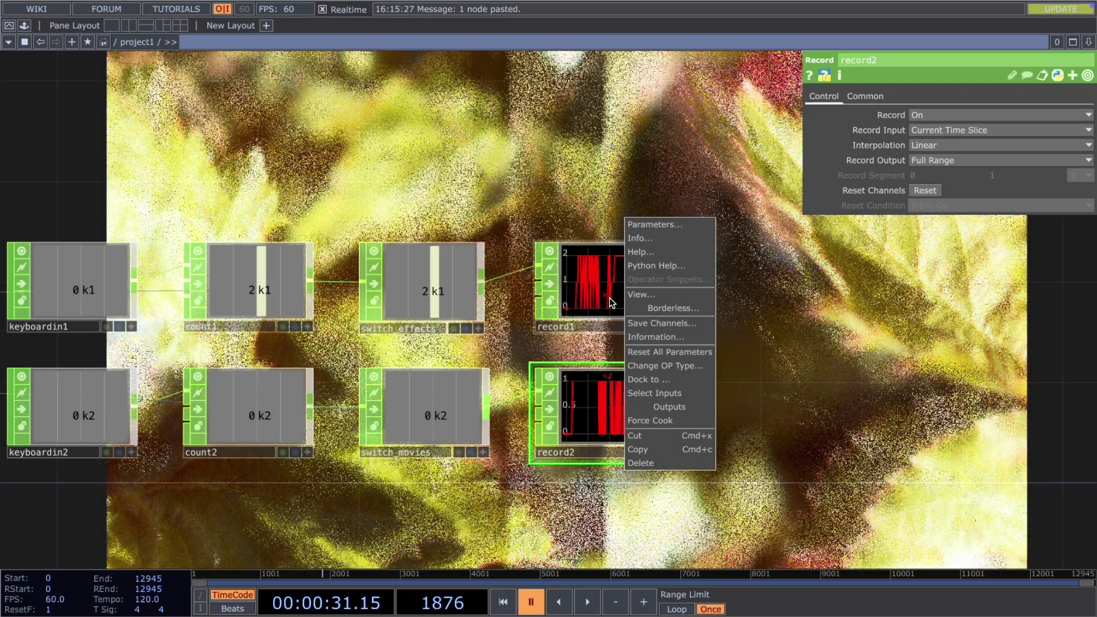
# - Save the recorded channels of record1 to a file
pyautogui.click(598, 292)
pyautogui.rightClick(598, 291)
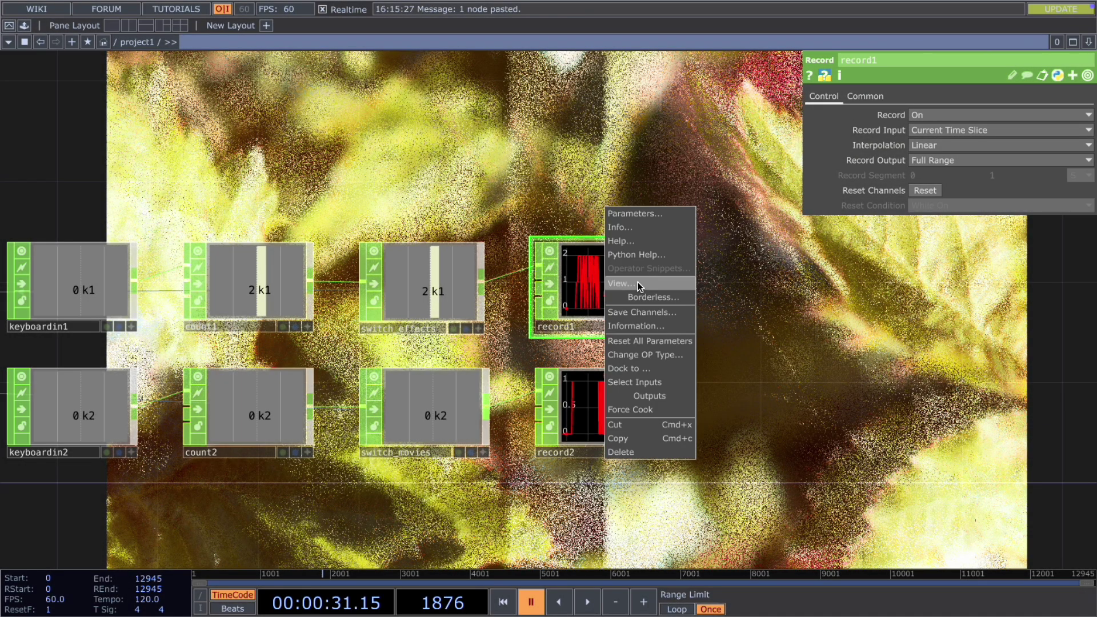
pyautogui.click(664, 319)
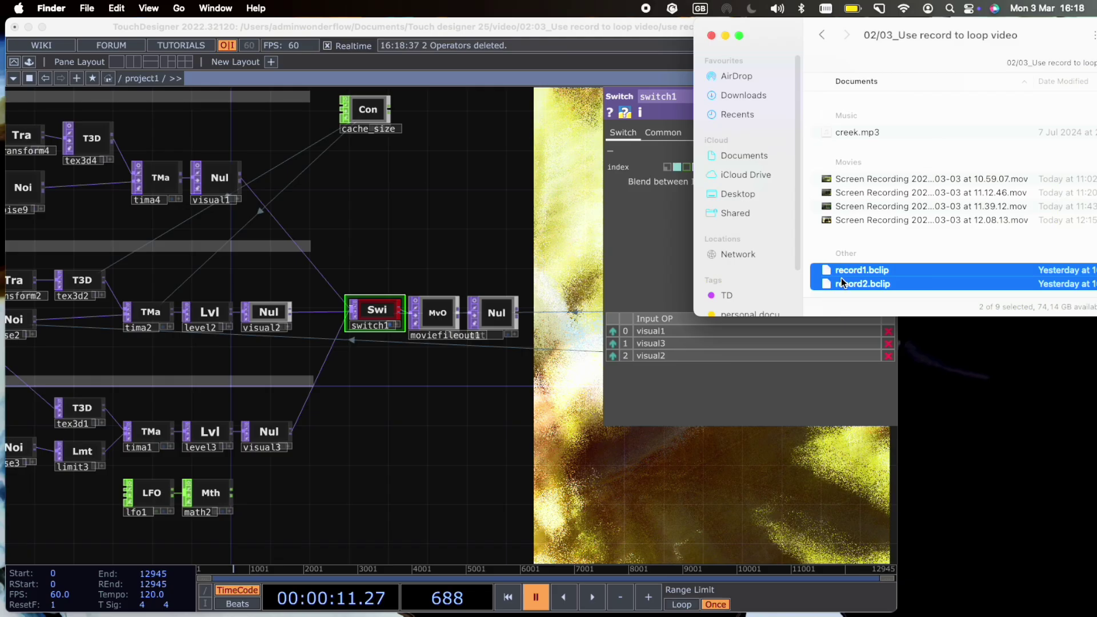
# - Import record1.bclip and record2.bclip from the project folder, placing record1 below switch1 and record2 below switch2
pyautogui.moveTo(852, 275); pyautogui.dragTo(412, 527)
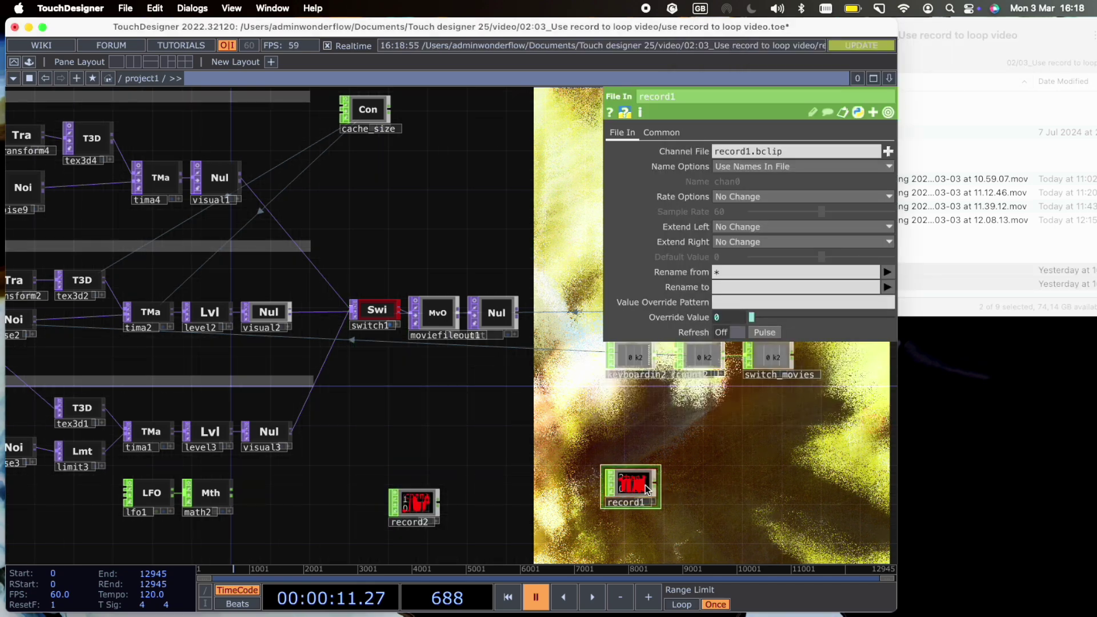
pyautogui.moveTo(630, 490); pyautogui.dragTo(383, 364)
pyautogui.moveTo(594, 496); pyautogui.dragTo(721, 497)
pyautogui.moveTo(546, 509); pyautogui.dragTo(47, 374)
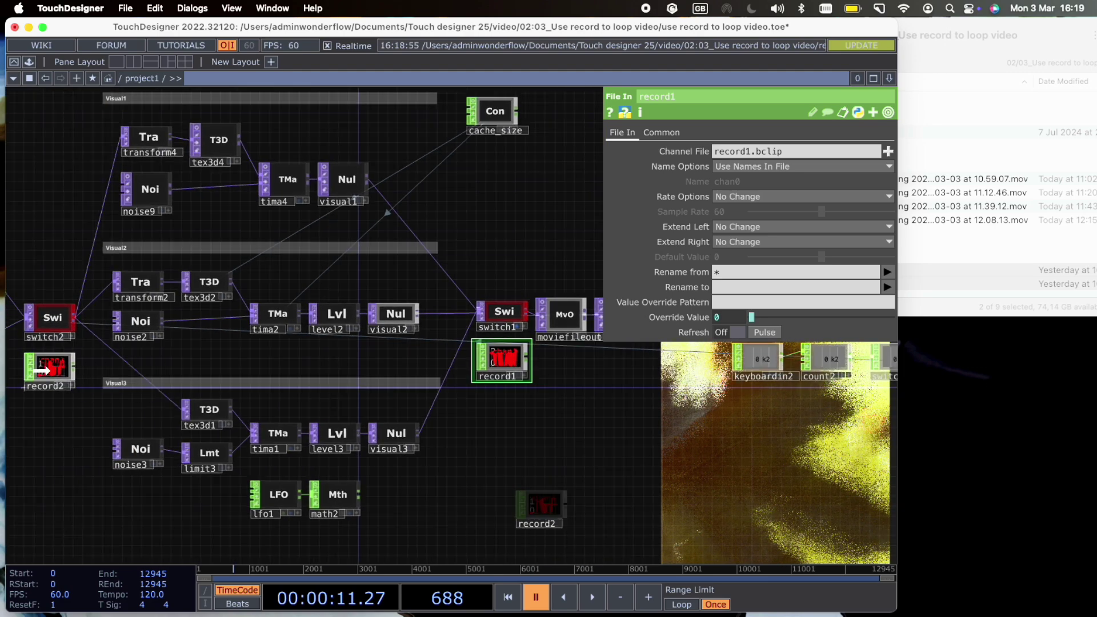
pyautogui.moveTo(125, 486); pyautogui.dragTo(248, 537)
# - Link the Index of switch2 to the chan1 channel of record2 as a CHOP Reference
pyautogui.scroll(4, 124, 421)
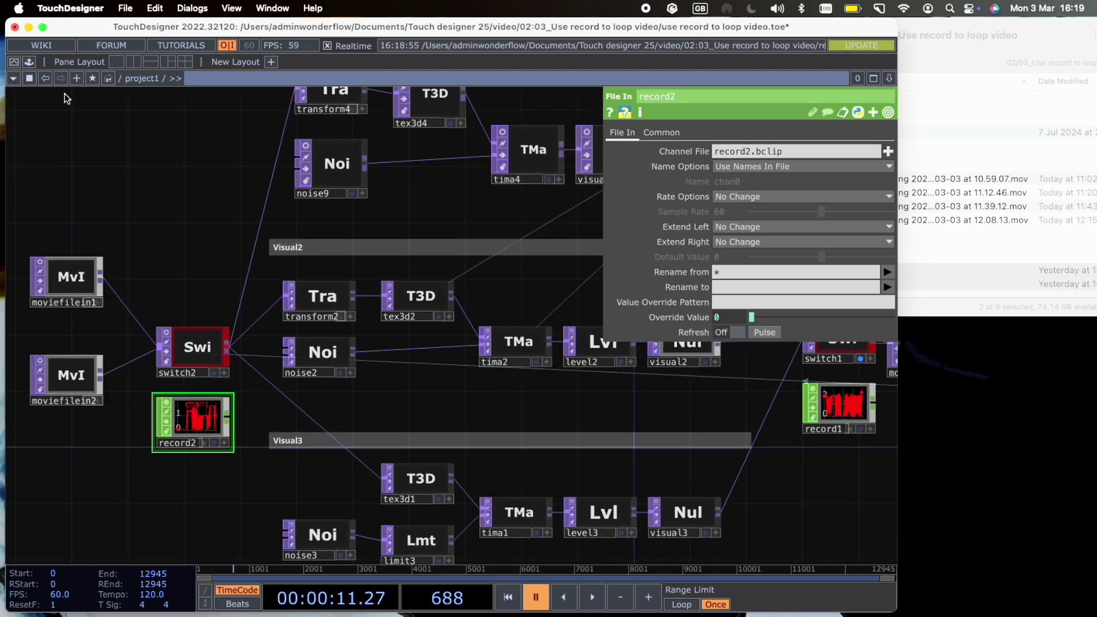
pyautogui.click(43, 27)
pyautogui.scroll(5, 257, 351)
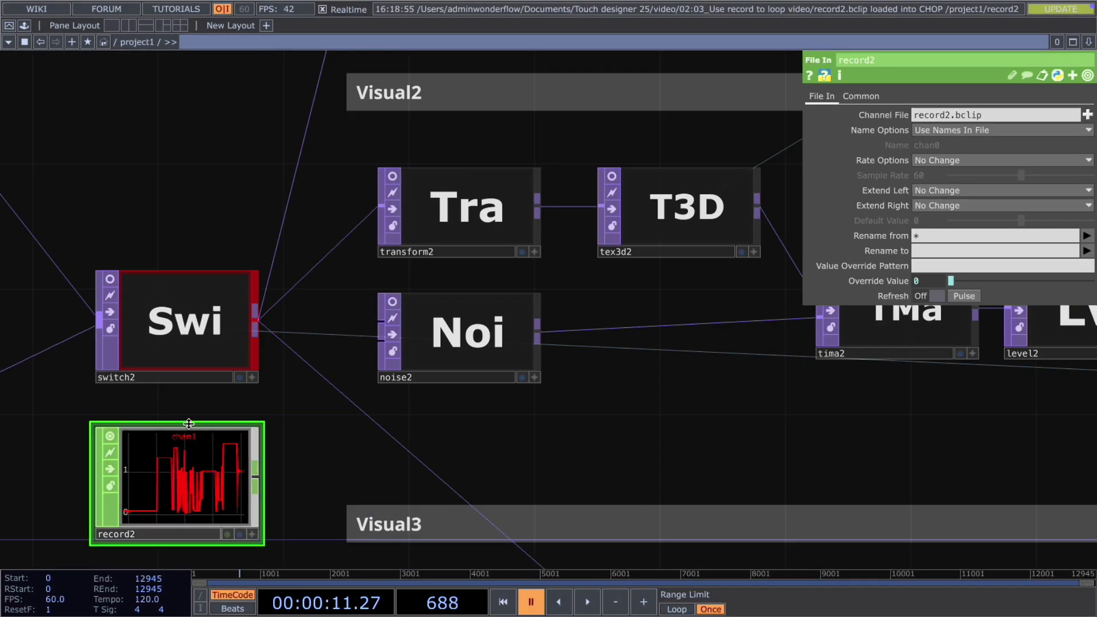
pyautogui.click(255, 535)
pyautogui.moveTo(183, 438); pyautogui.dragTo(914, 111)
pyautogui.click(914, 108)
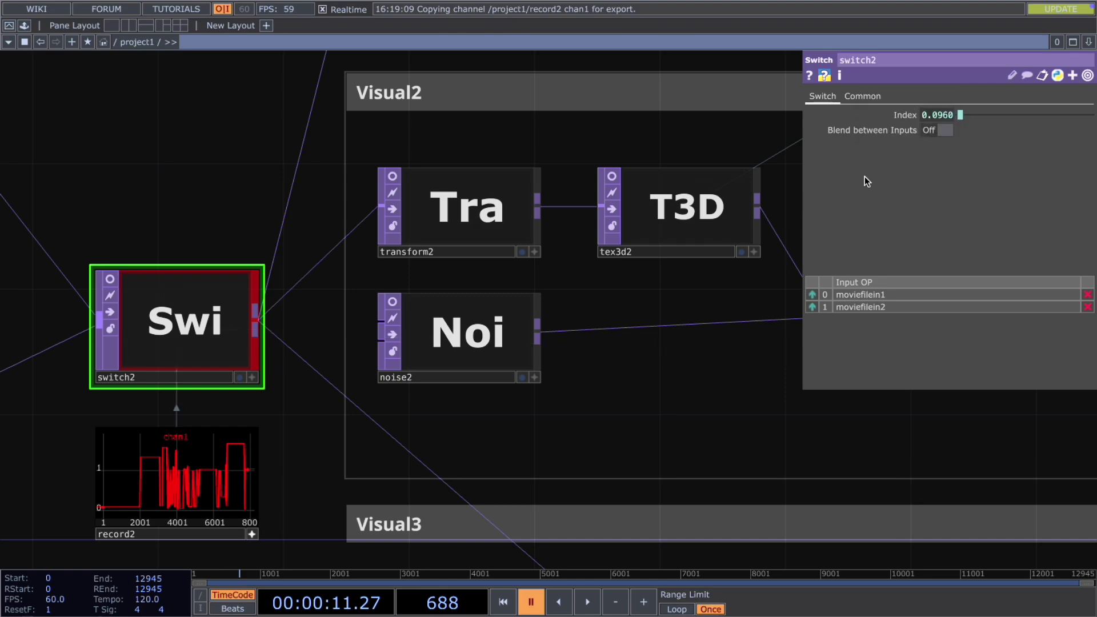
# - Link the Index of switch1 to the chan1 channel of record1 as a CHOP Reference
pyautogui.scroll(-8, 252, 531)
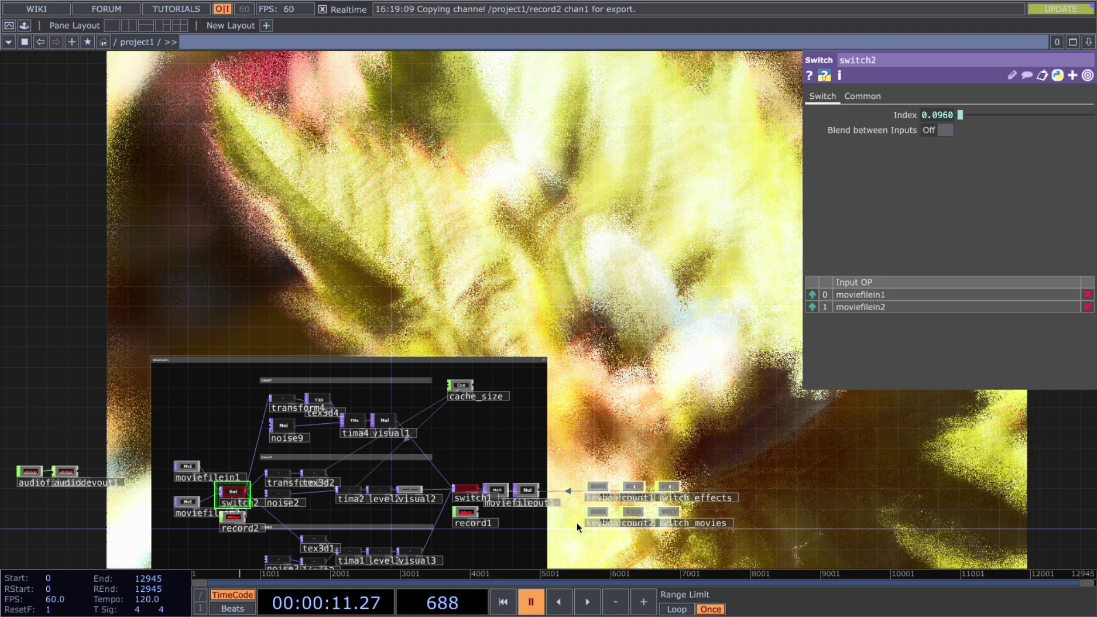
pyautogui.moveTo(512, 472); pyautogui.dragTo(484, 359)
pyautogui.scroll(3, 455, 425)
pyautogui.scroll(5, 454, 426)
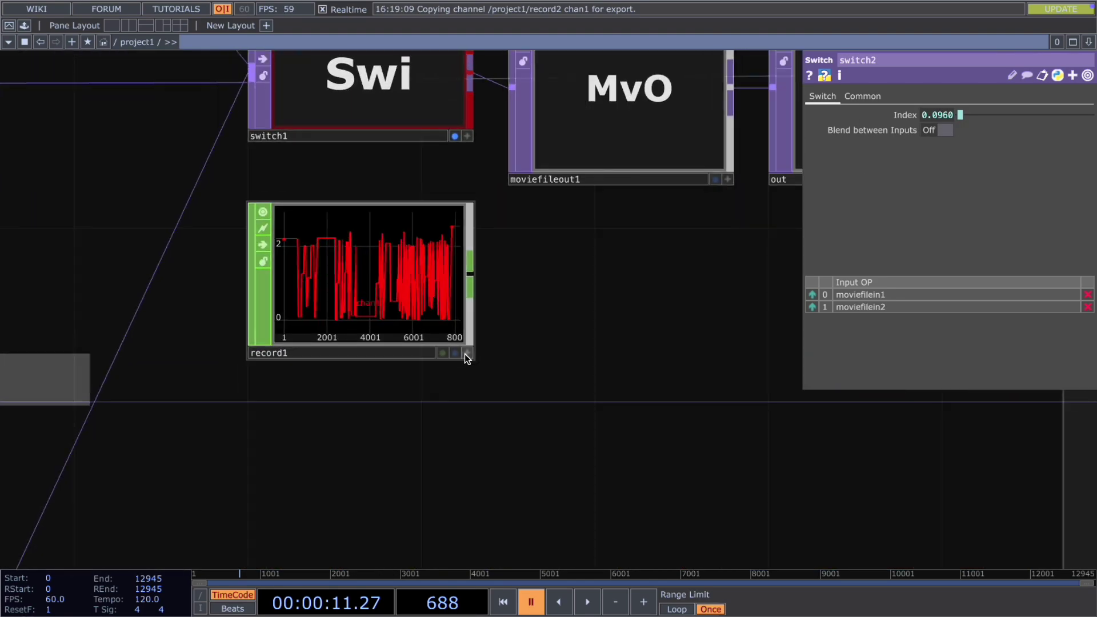
pyautogui.moveTo(434, 299); pyautogui.dragTo(906, 111)
pyautogui.click(905, 107)
pyautogui.scroll(-2, 522, 321)
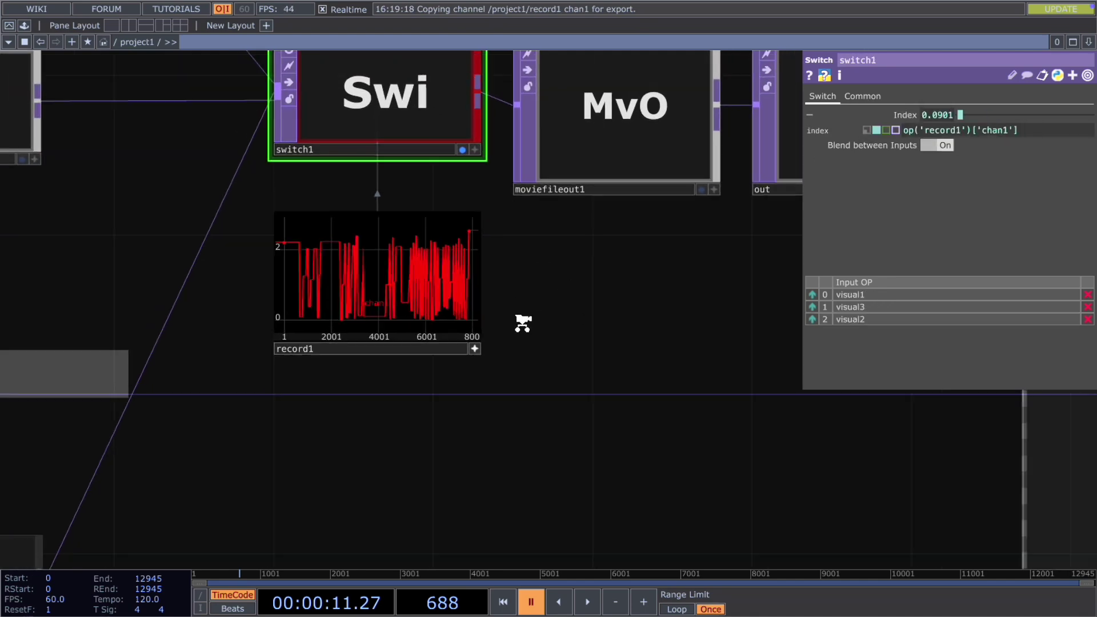
pyautogui.click(476, 347)
# - Play the timeline from the start to check the movie and effect switching driven by the recorded data
pyautogui.scroll(-2, 459, 357)
pyautogui.scroll(-4, 459, 357)
pyautogui.moveTo(737, 465); pyautogui.dragTo(563, 484)
pyautogui.scroll(-1, 681, 465)
pyautogui.moveTo(517, 350); pyautogui.dragTo(604, 363)
pyautogui.scroll(-2, 605, 364)
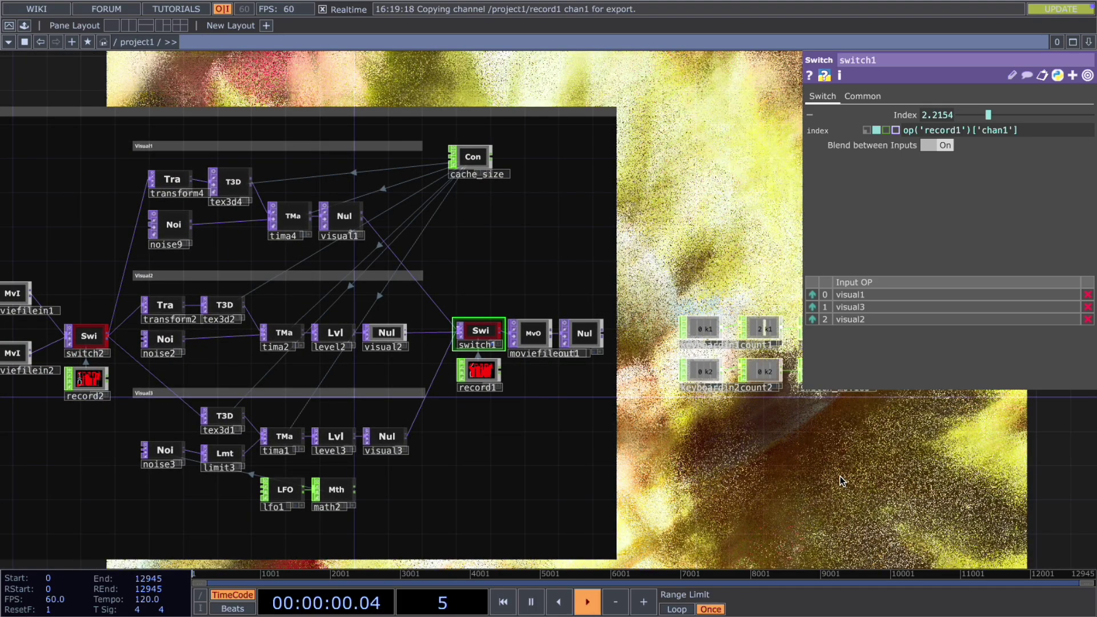
pyautogui.moveTo(838, 473); pyautogui.dragTo(501, 487)
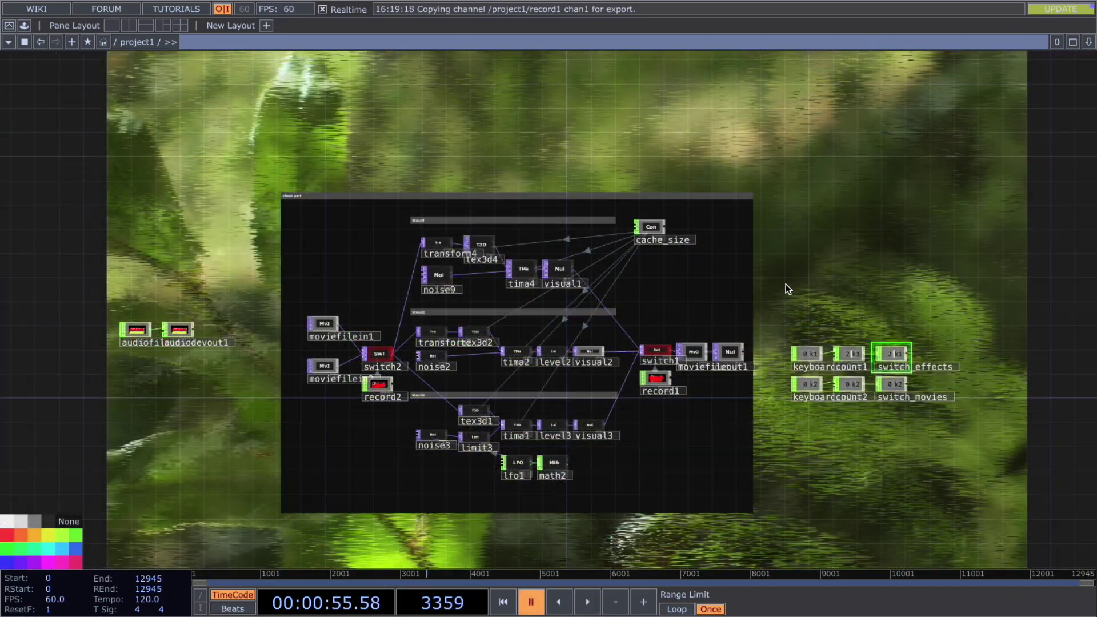
# - Draw an annotation box around the two keyboard chains, align it with the visual part box and title it Control part
pyautogui.moveTo(770, 200)
pyautogui.mouseDown()
pyautogui.moveTo(842, 353)
pyautogui.moveTo(951, 510)
pyautogui.moveTo(939, 516)
pyautogui.mouseUp()
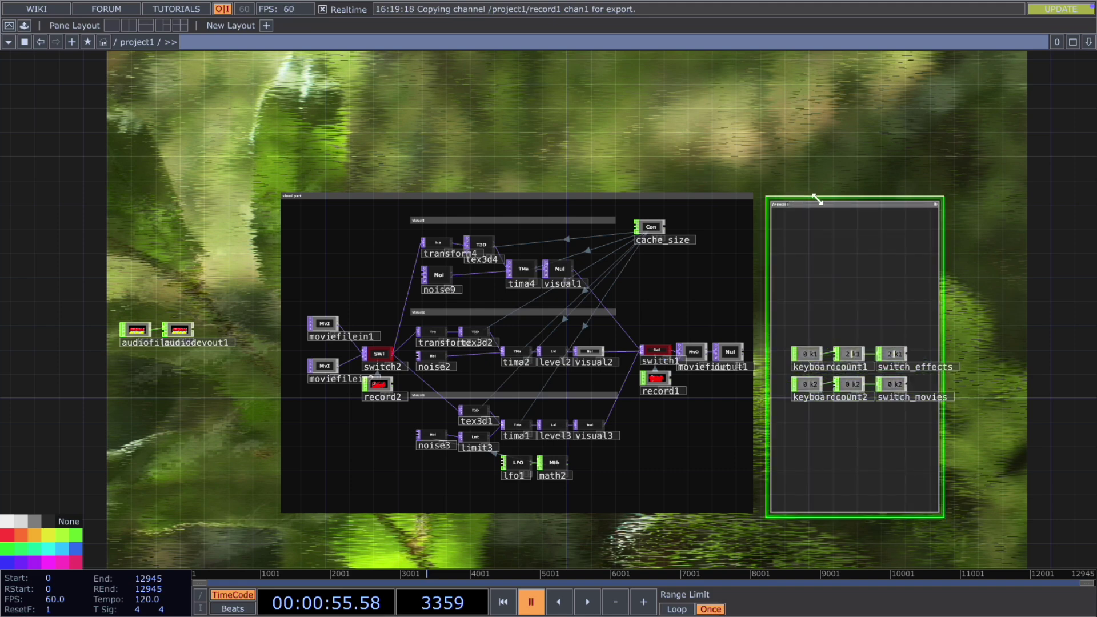
pyautogui.moveTo(818, 200); pyautogui.dragTo(817, 194)
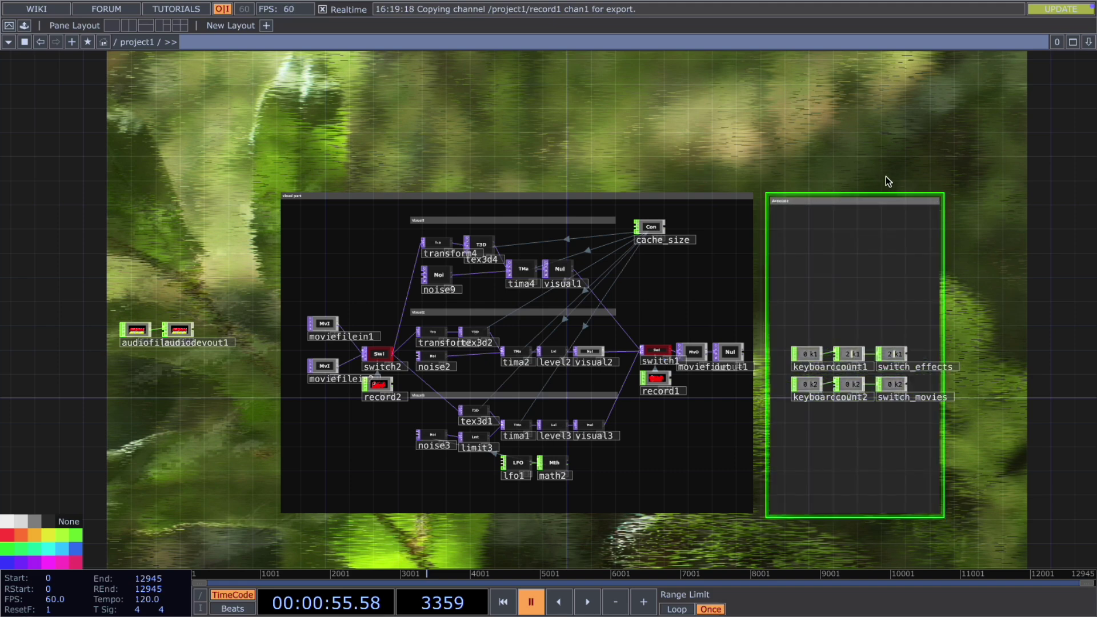
pyautogui.scroll(5, 860, 184)
pyautogui.doubleClick(566, 245)
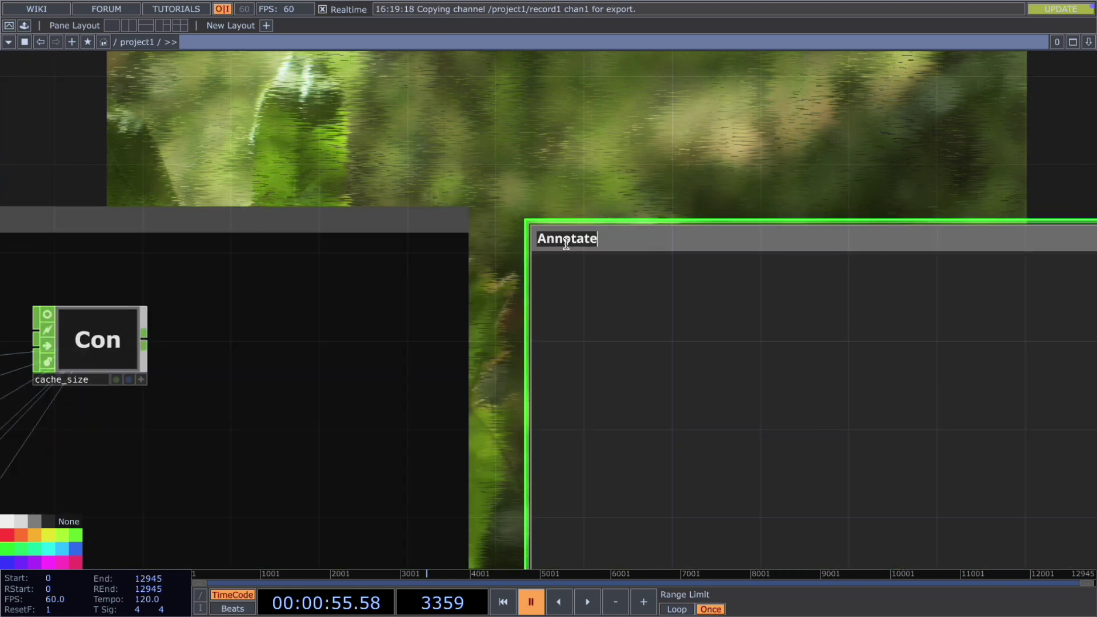
pyautogui.write('C')
pyautogui.write('trol part')
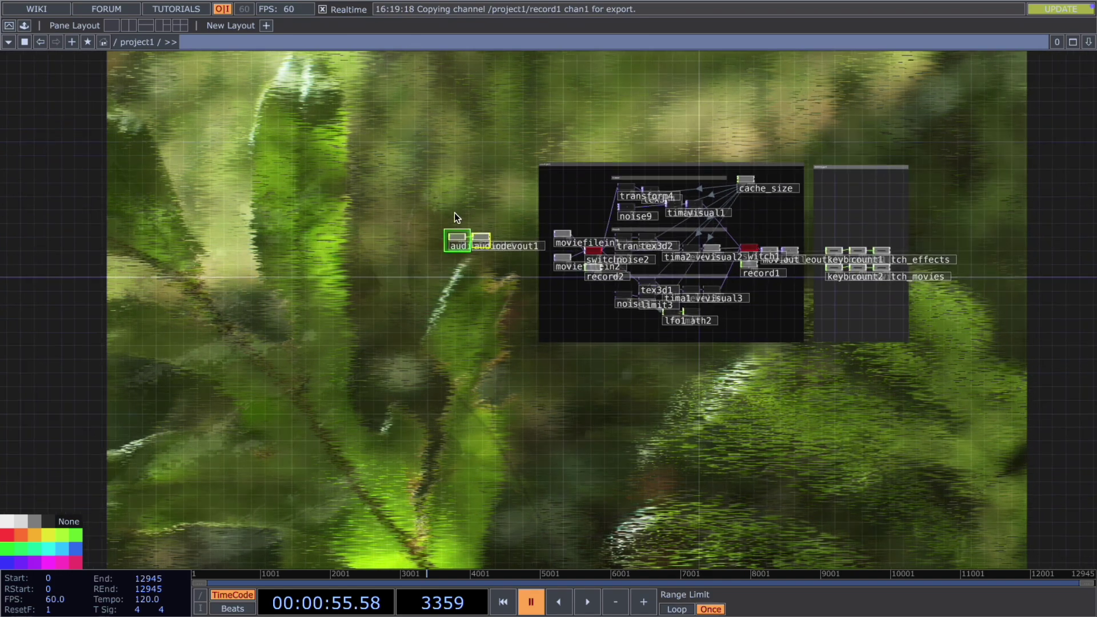
# - Draw an annotation box around the audio file in and audio device out operators and move it towards the visual part box
pyautogui.moveTo(411, 172); pyautogui.dragTo(500, 326)
pyautogui.moveTo(489, 162); pyautogui.dragTo(484, 156, button='middle')
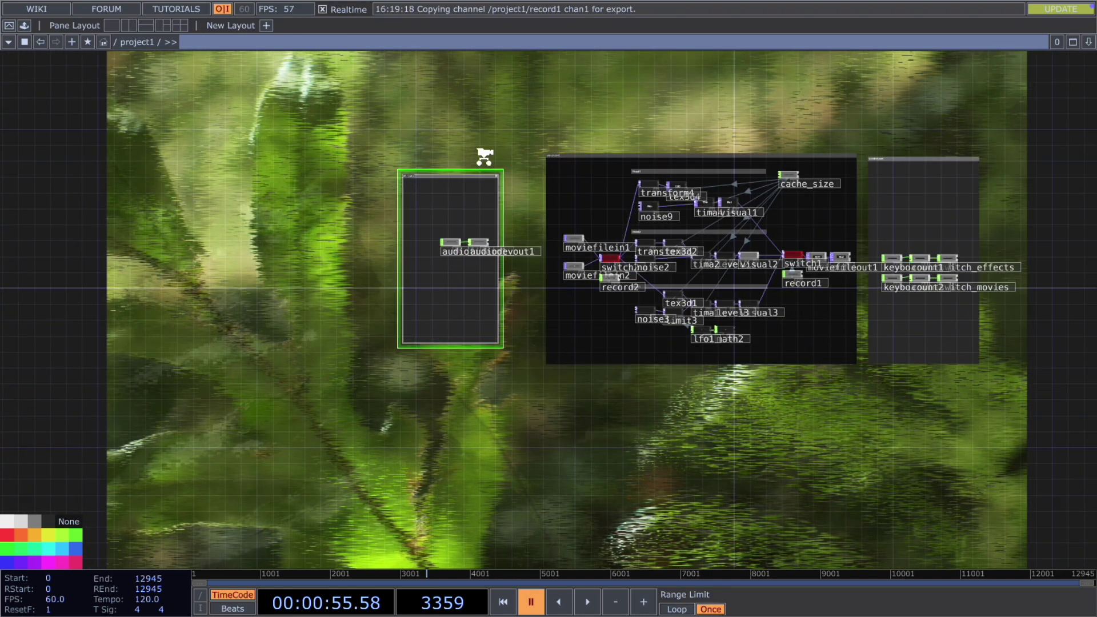
pyautogui.scroll(2, 485, 156)
pyautogui.moveTo(303, 191); pyautogui.dragTo(345, 163)
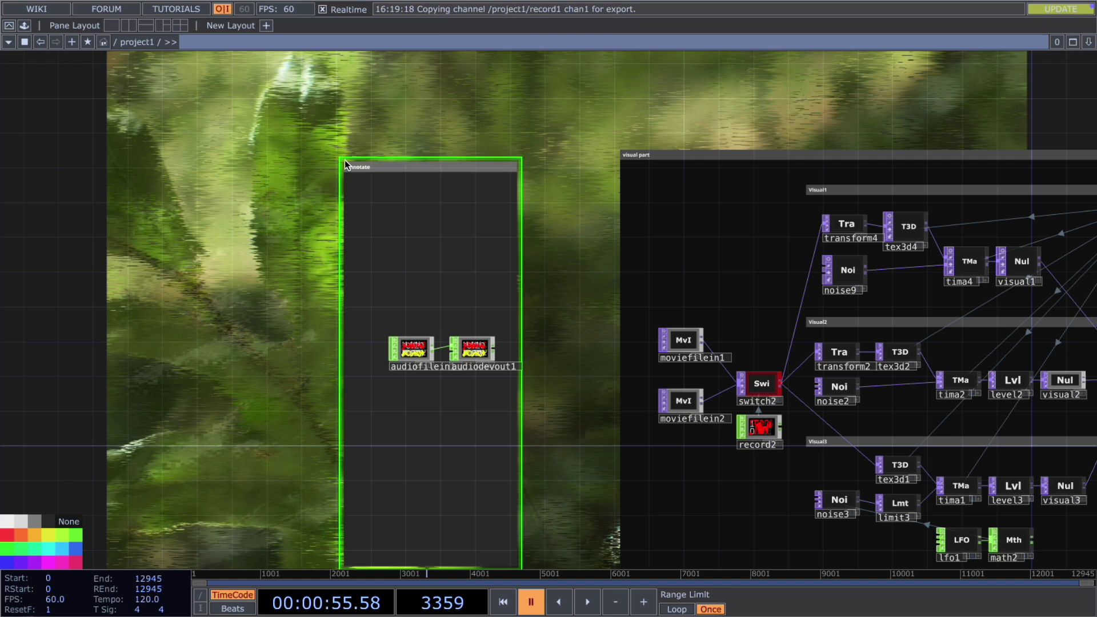